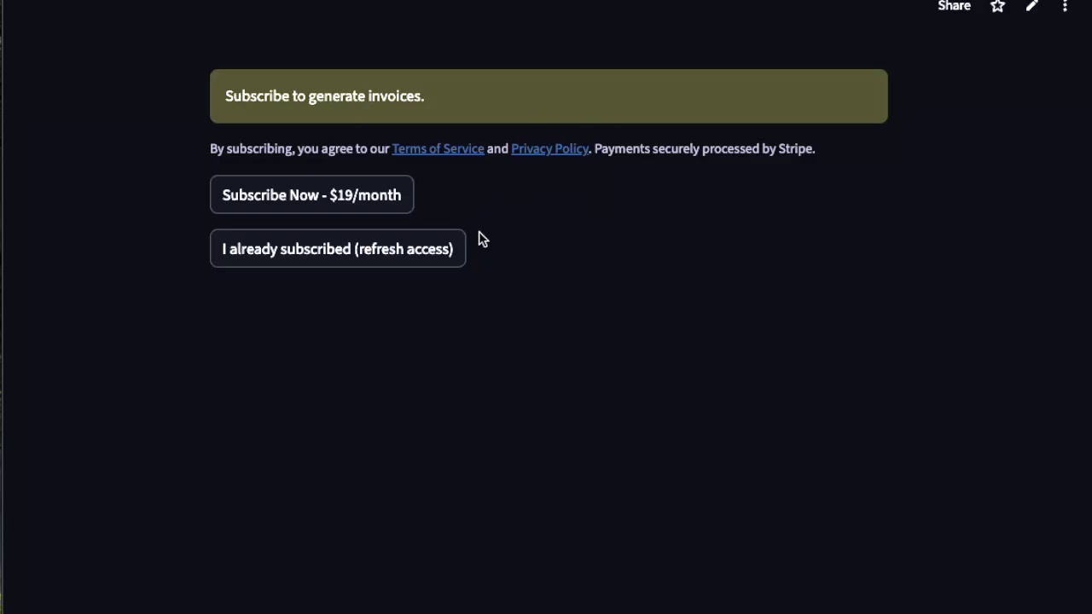
# Step: Subscribe to the $19/month invoice plan and download the Excel template with instructions
pyautogui.click(314, 199)
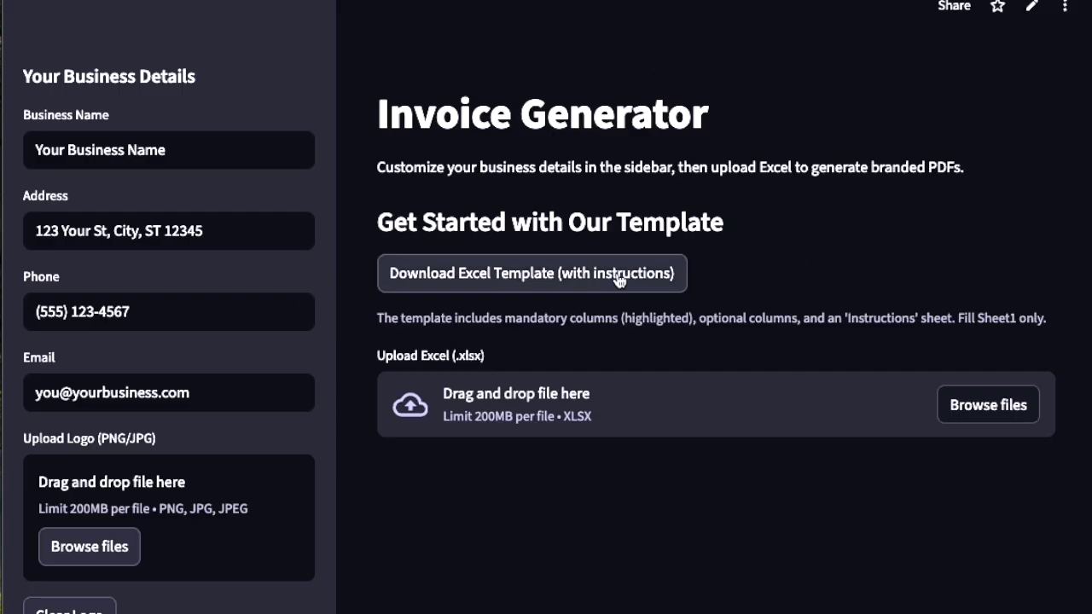
pyautogui.click(546, 273)
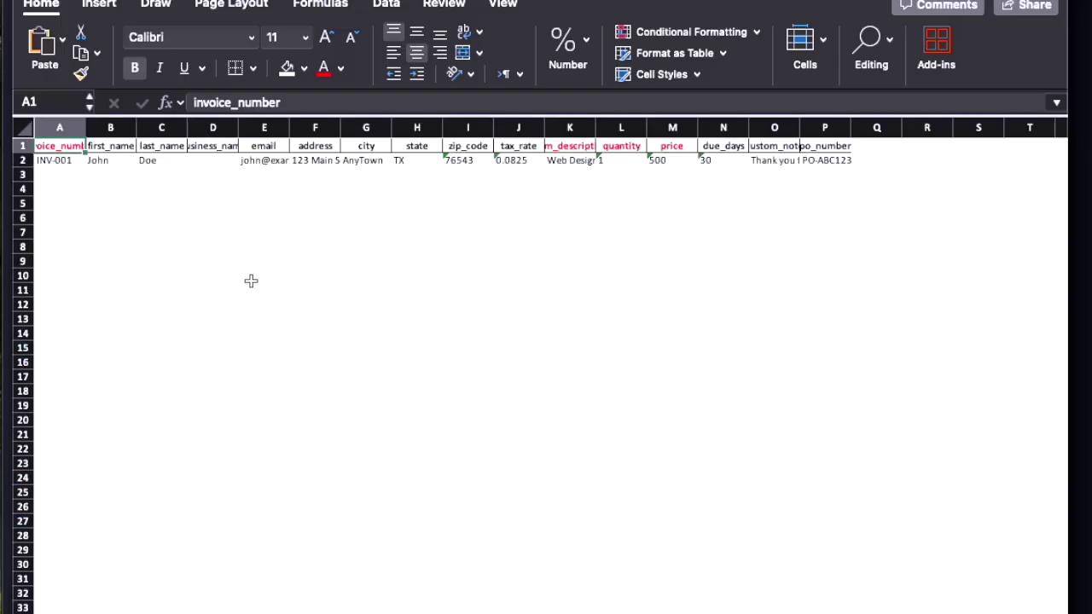
# Step: Examine the invoice number column and the customer name, address, city, state and zip code fields in the invoice workbook
pyautogui.press('Down')
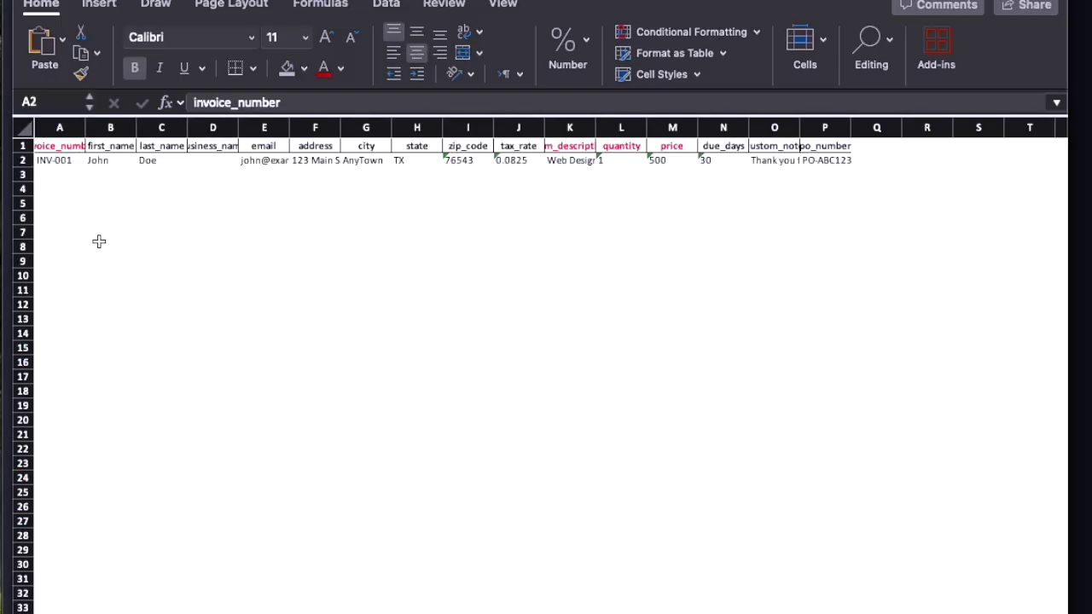
pyautogui.press('Up')
pyautogui.press('Down')
pyautogui.moveTo(61, 160); pyautogui.dragTo(71, 606)
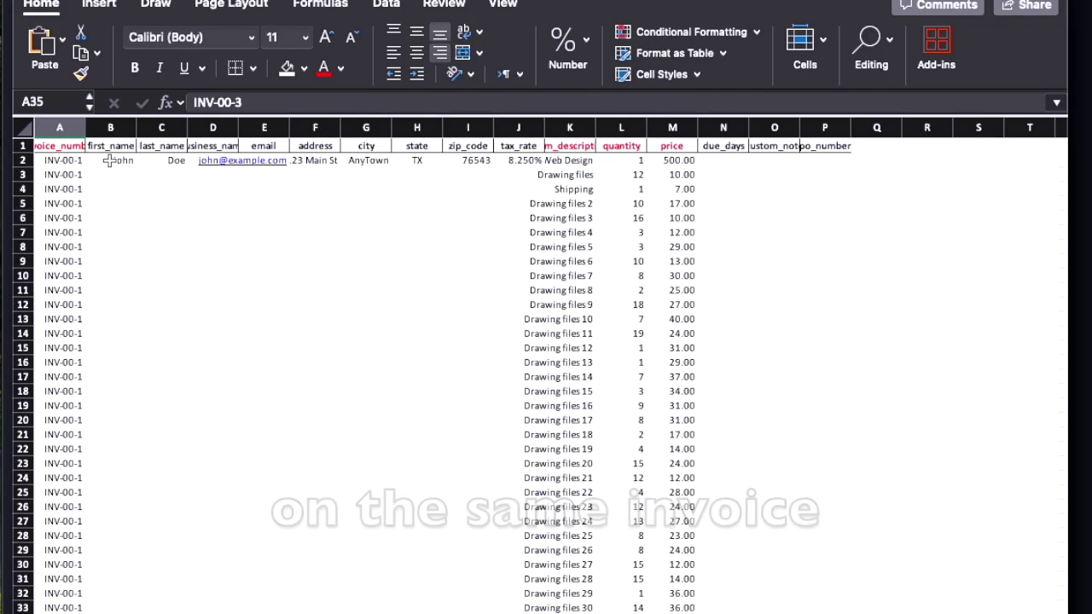
pyautogui.click(109, 161)
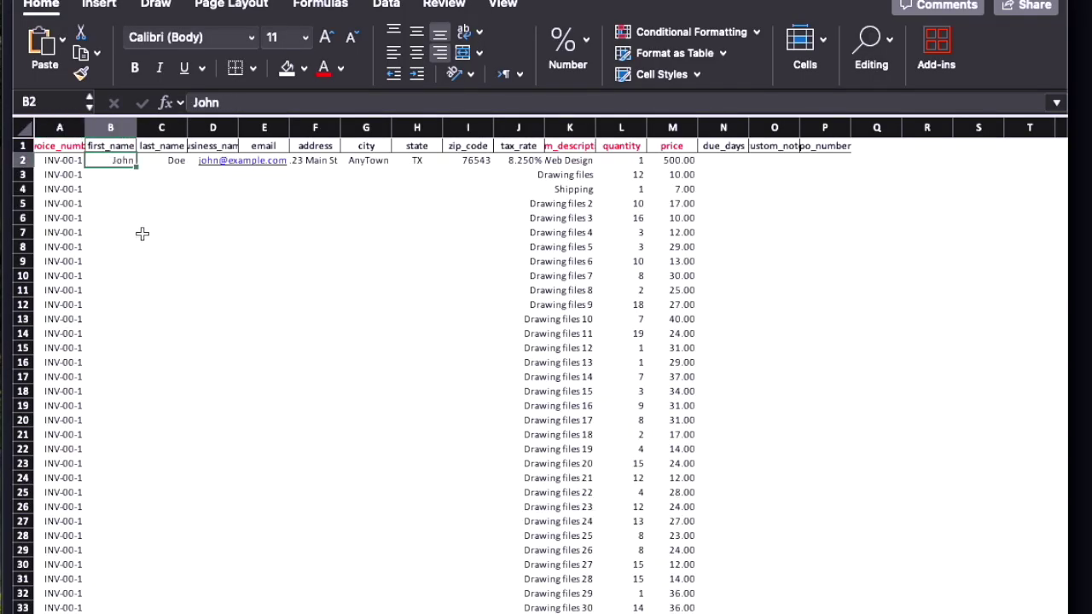
pyautogui.press('Tab')
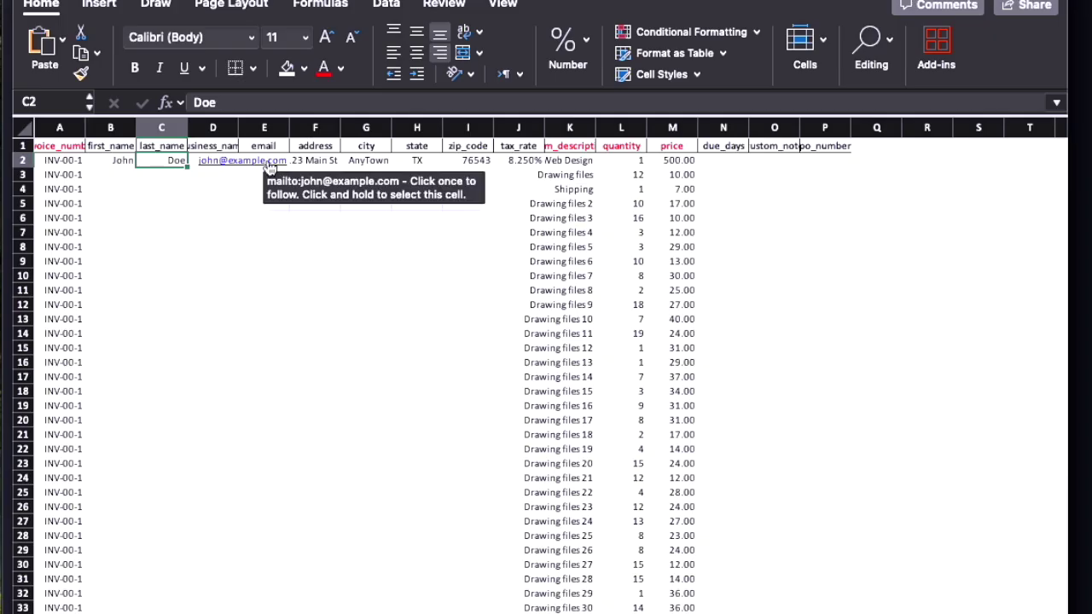
pyautogui.click(316, 161)
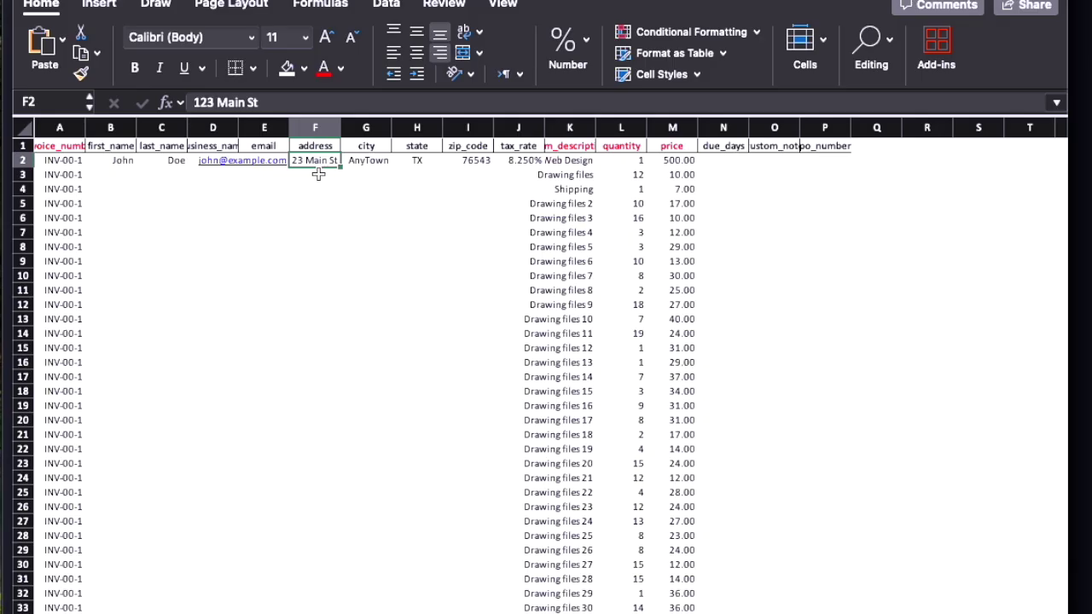
pyautogui.click(380, 161)
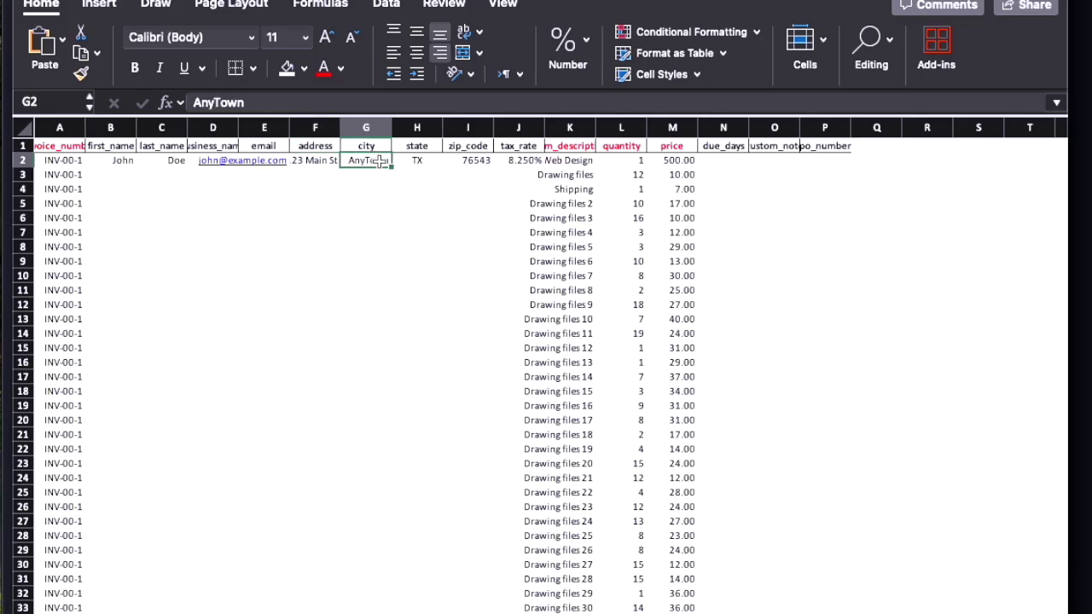
pyautogui.click(425, 160)
pyautogui.click(462, 160)
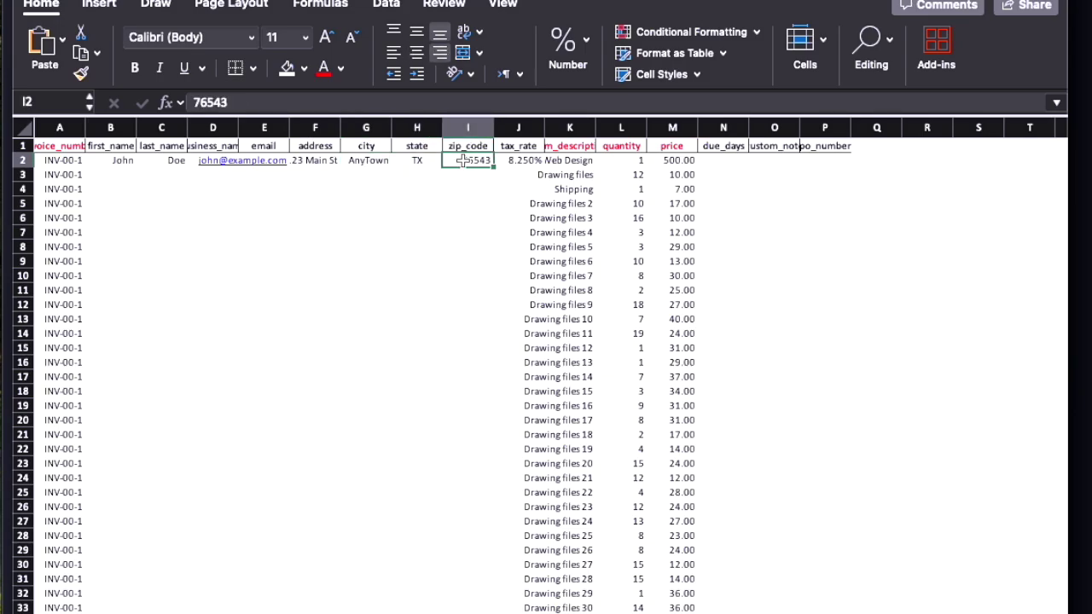
# Step: Examine the tax rate, item description, quantity, price, due days, custom note and PO number columns of the invoice workbook
pyautogui.click(520, 160)
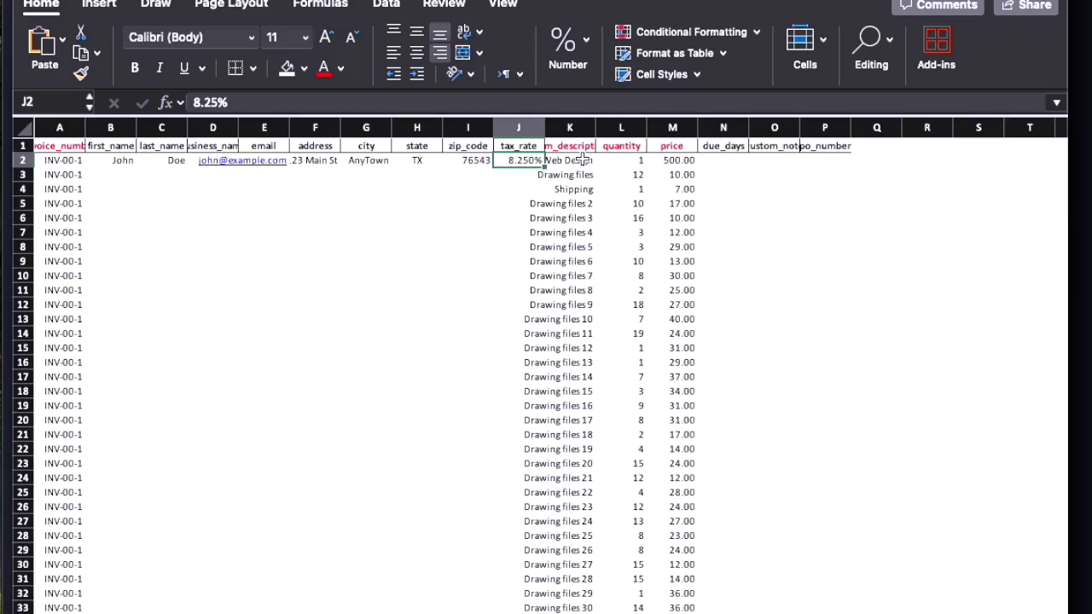
pyautogui.click(582, 159)
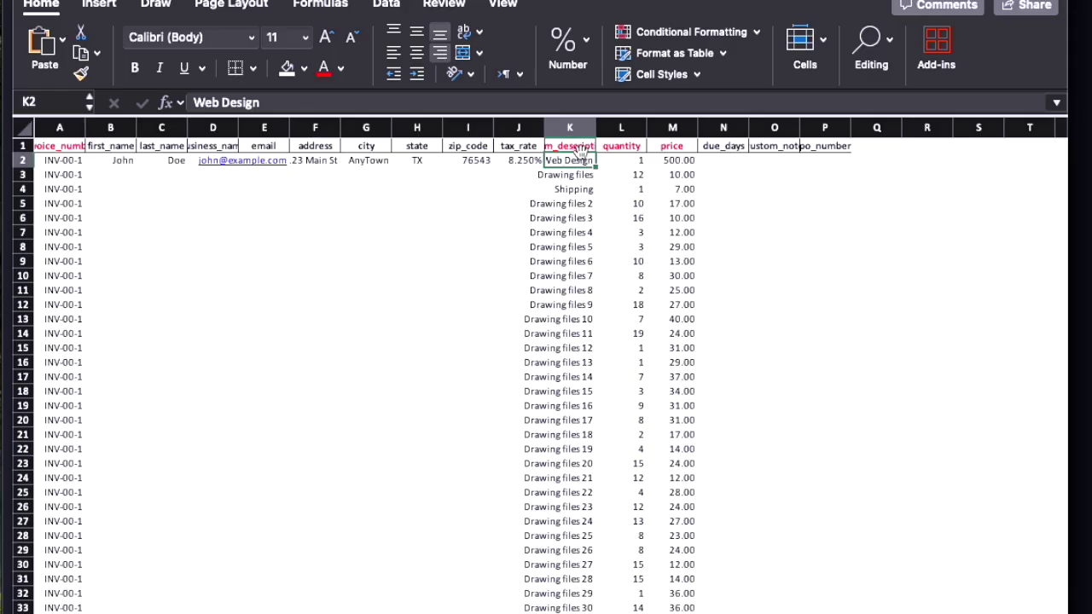
pyautogui.click(629, 160)
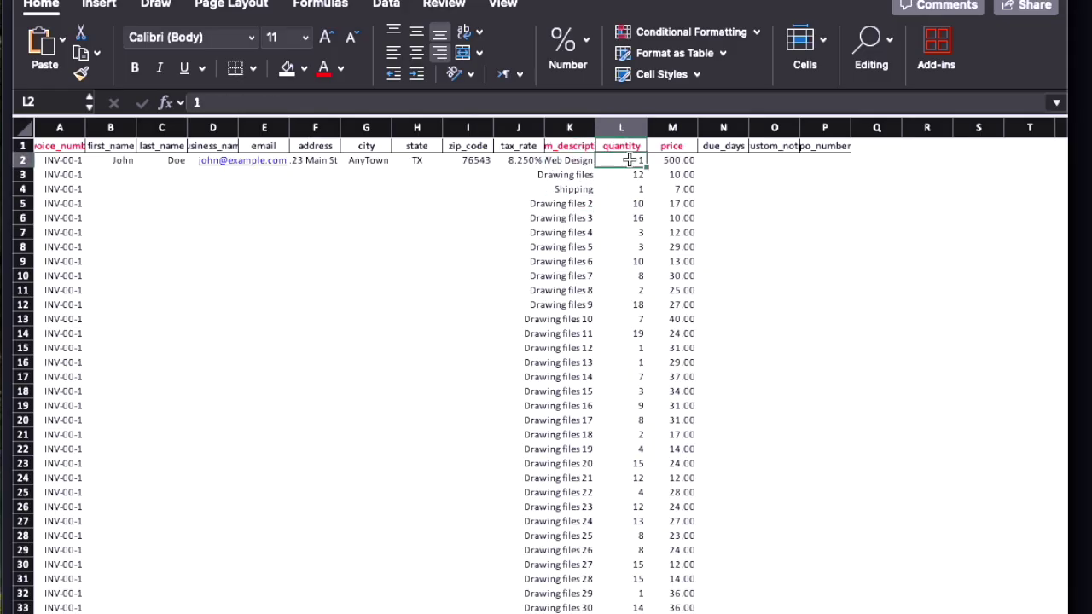
pyautogui.click(679, 163)
pyautogui.moveTo(110, 160)
pyautogui.mouseDown()
pyautogui.moveTo(570, 146)
pyautogui.moveTo(492, 160)
pyautogui.moveTo(510, 162)
pyautogui.moveTo(509, 495)
pyautogui.mouseUp()
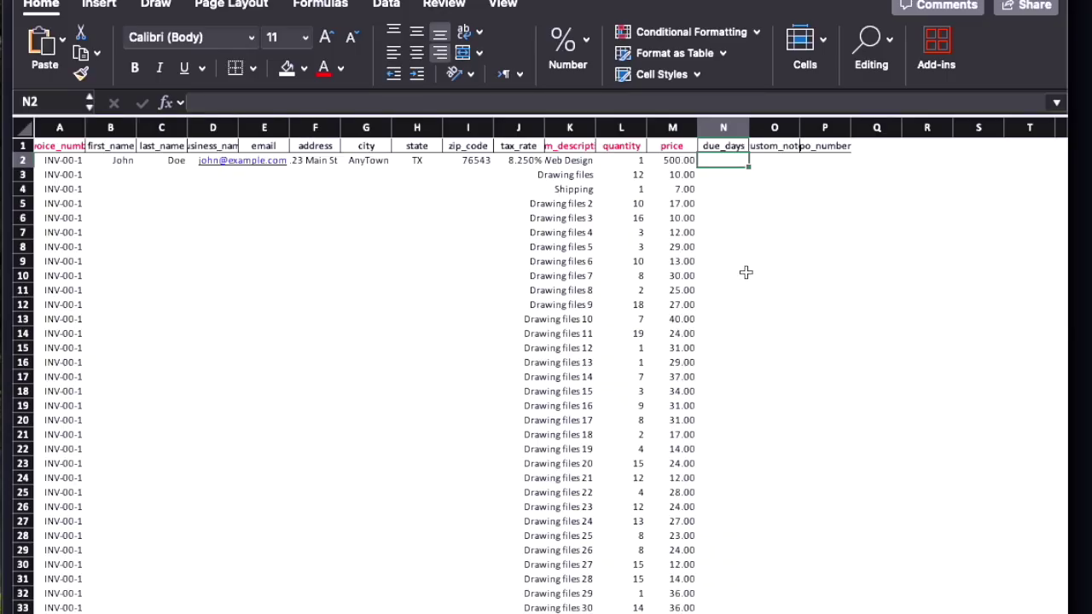
pyautogui.click(737, 235)
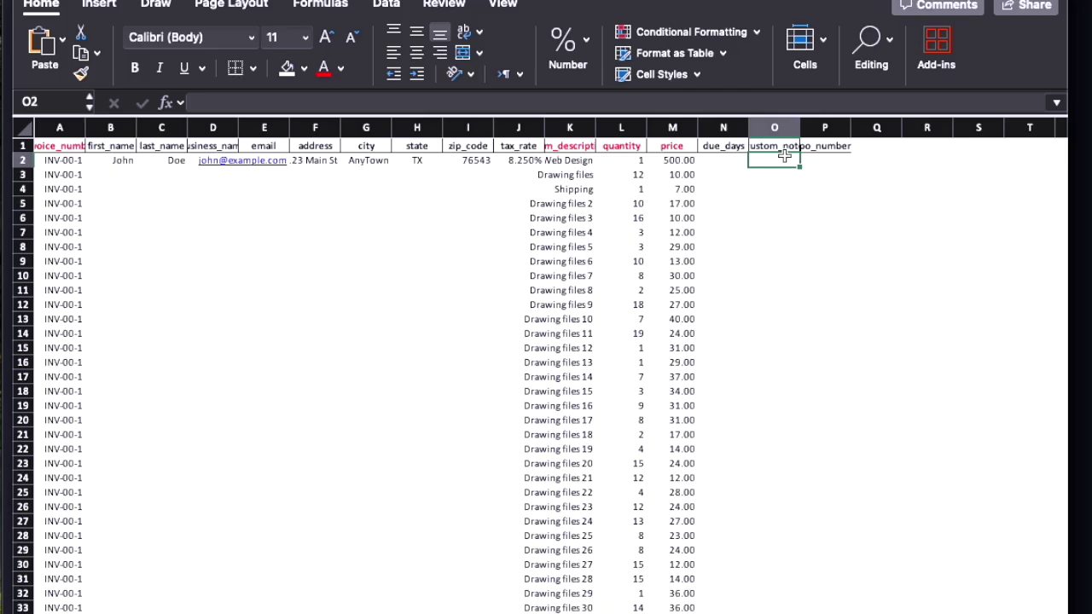
pyautogui.hotkey('ctrl', 'Down')
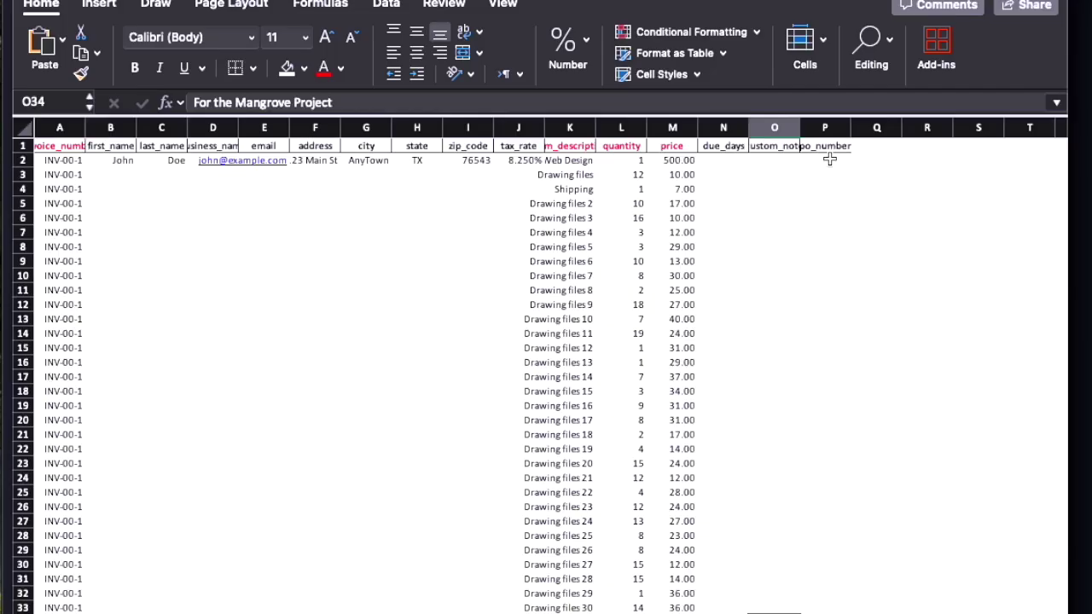
pyautogui.click(829, 159)
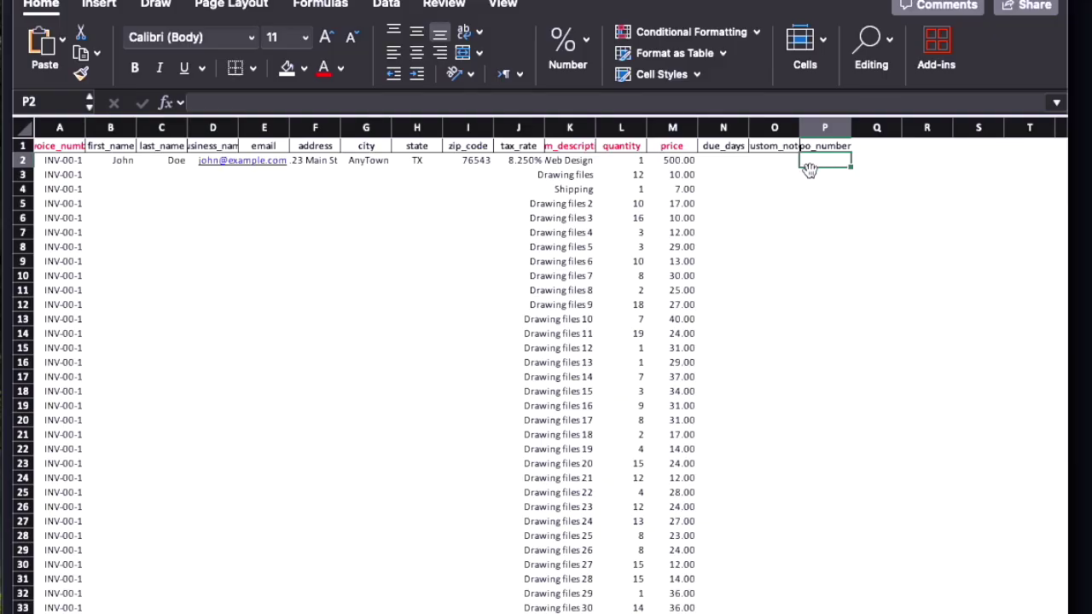
# Step: Upload invoice_generator_template.xlsx from the Downloads folder to the Invoice Generator to generate the branded PDFs
pyautogui.click(263, 232)
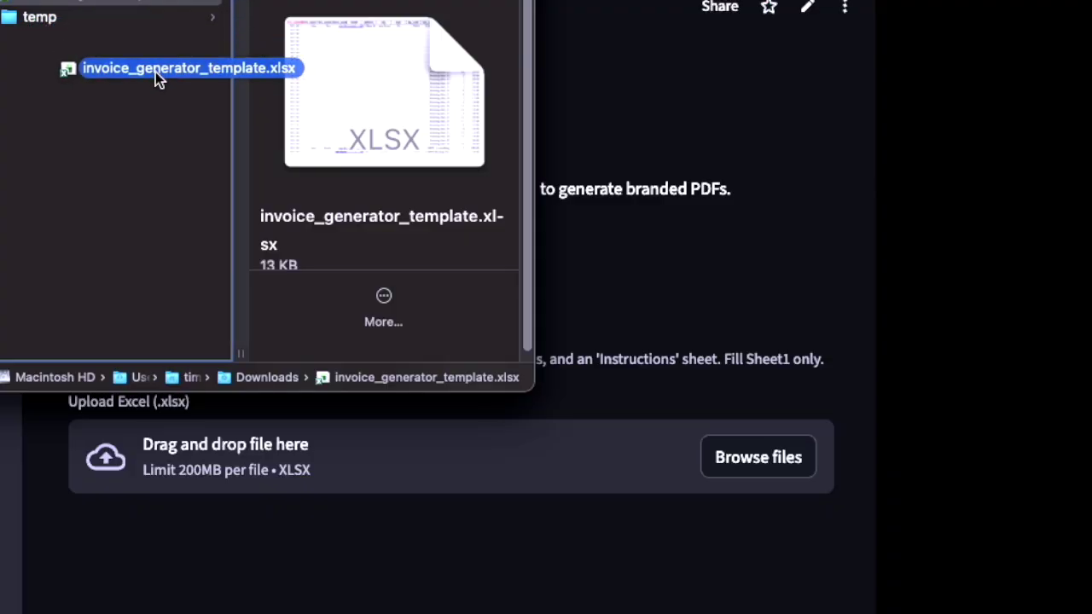
pyautogui.moveTo(155, 72); pyautogui.dragTo(265, 442)
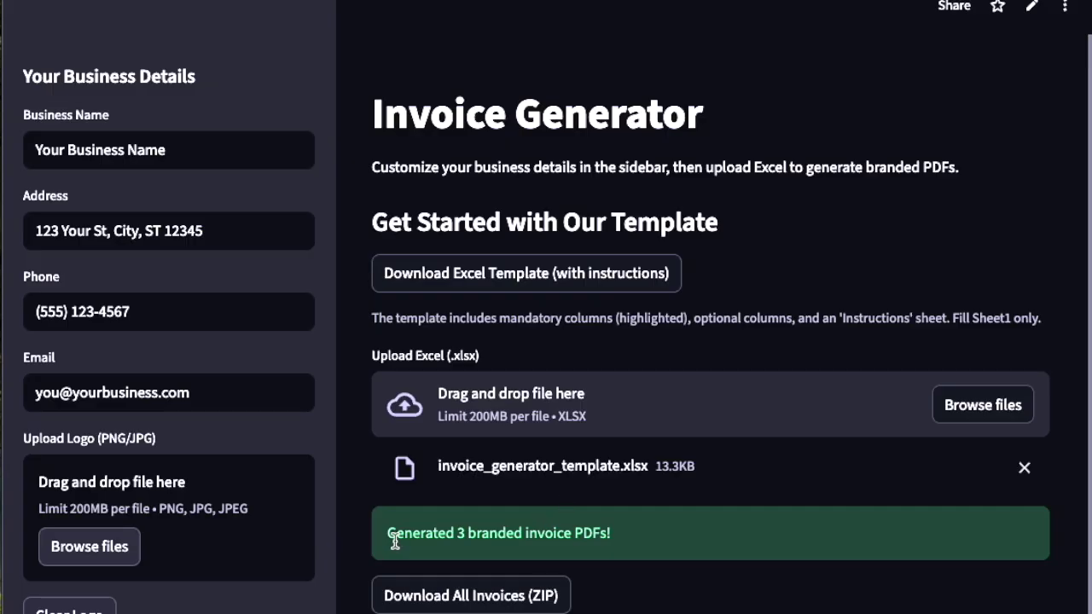
pyautogui.moveTo(389, 533); pyautogui.dragTo(475, 534)
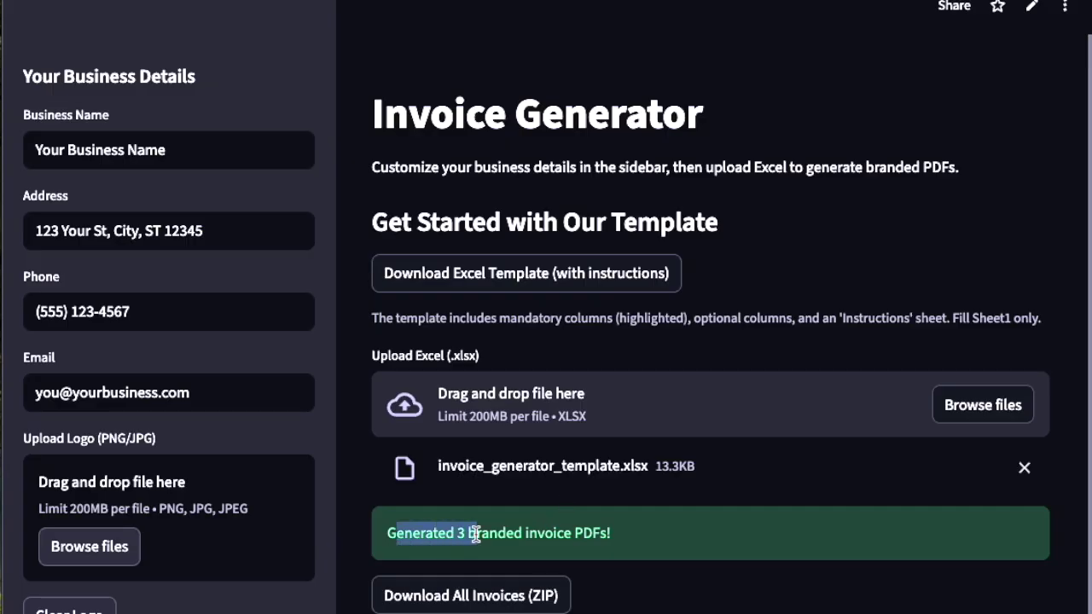
# Step: Review the data preview of the uploaded invoices and turn the preview off
pyautogui.scroll(-1, 597, 546)
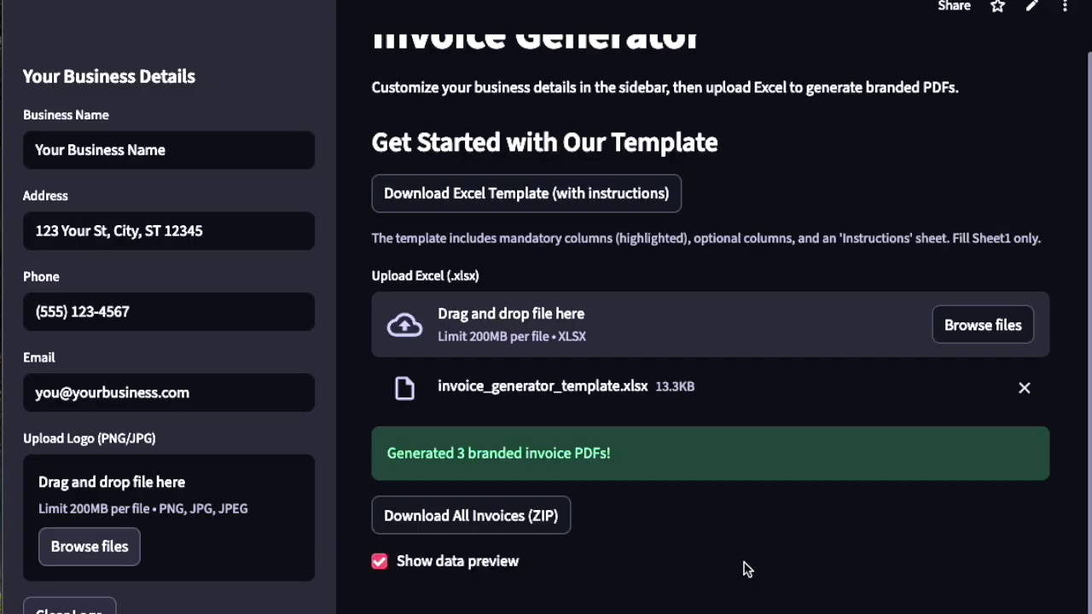
pyautogui.scroll(-5, 724, 551)
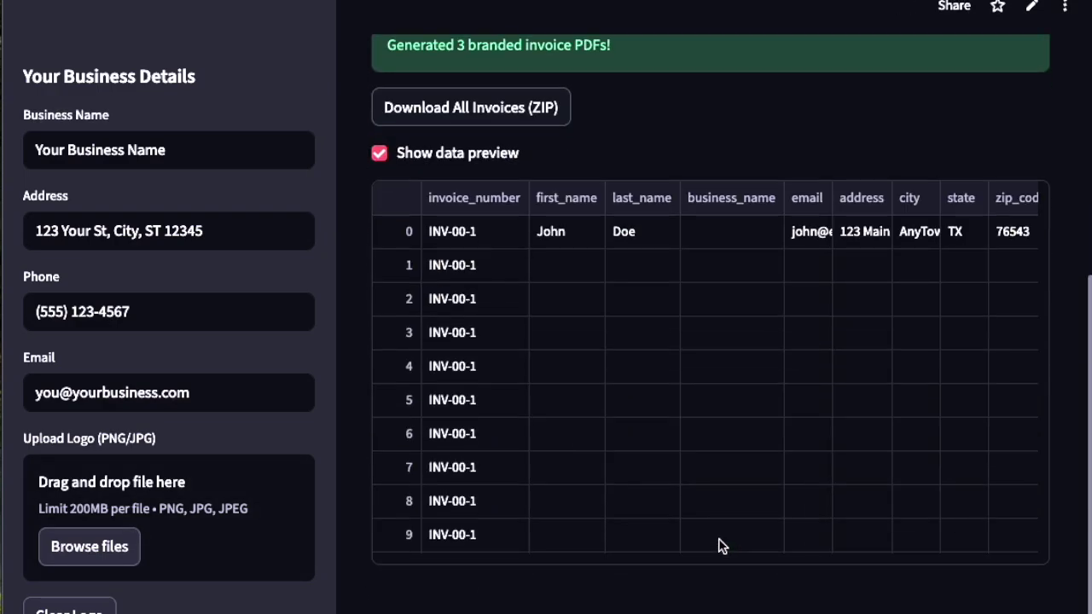
pyautogui.click(379, 153)
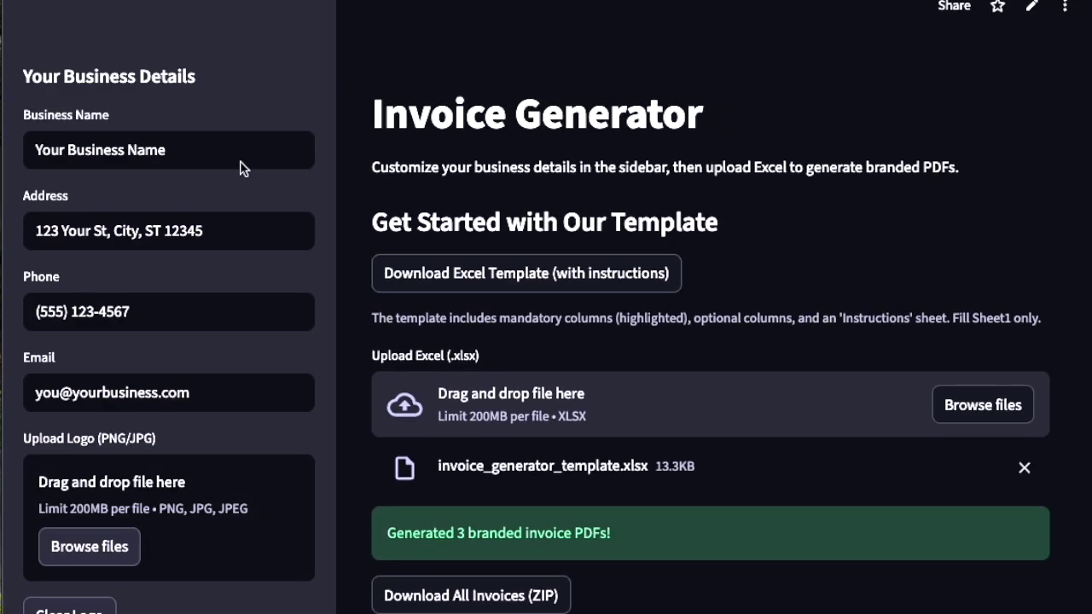
# Step: Set the business name in the business details to s4L
pyautogui.tripleClick(218, 154)
pyautogui.write('sp')
pyautogui.press('BackSpace')
pyautogui.write('4L')
pyautogui.tripleClick(152, 393)
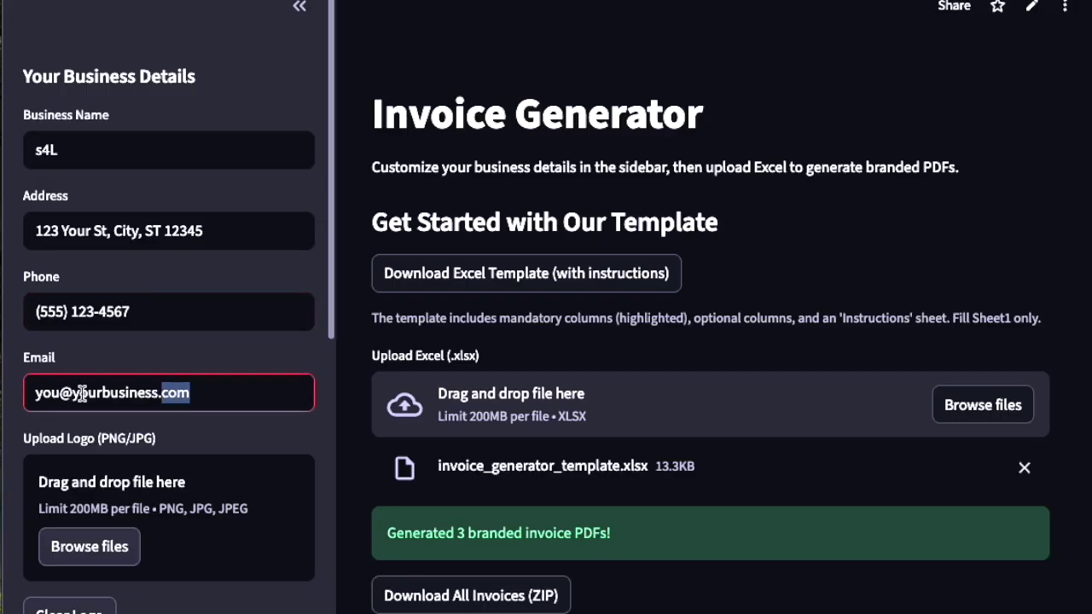
# Step: Upload the Spreadsheets4Life full-colour logo and set the default payment due time to 31 days
pyautogui.moveTo(648, 478); pyautogui.dragTo(94, 539)
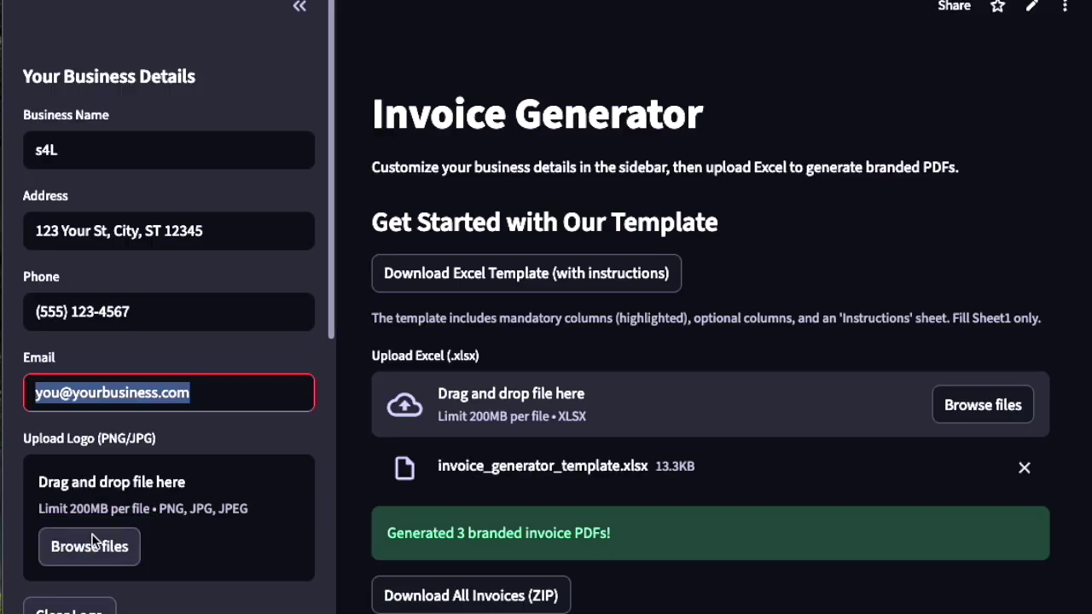
pyautogui.scroll(-5, 78, 404)
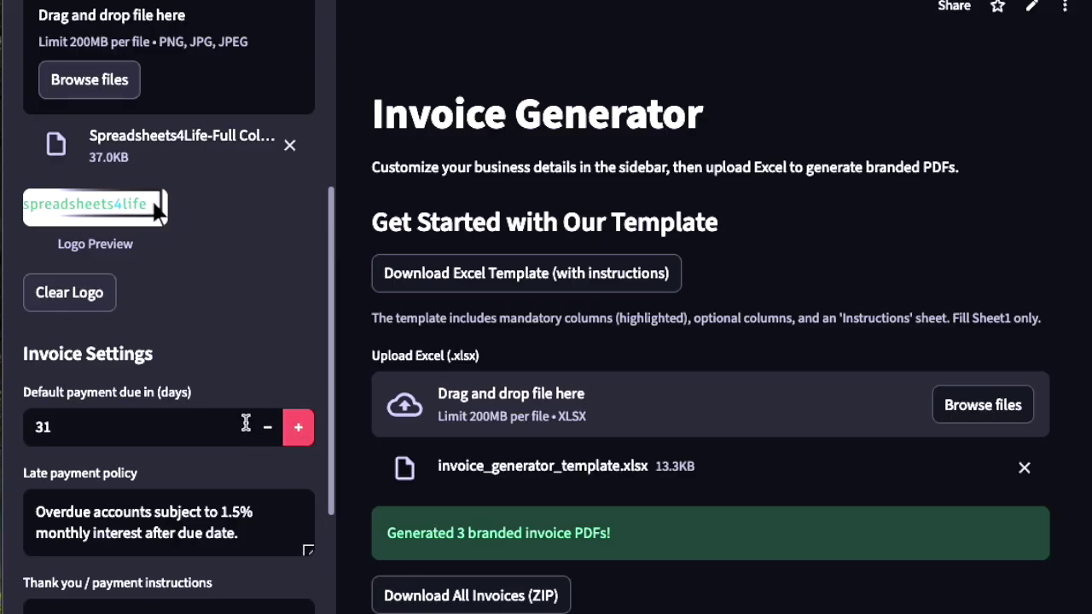
# Step: Change the monthly interest rate in the late payment policy to 2.5%
pyautogui.scroll(-5, 188, 495)
pyautogui.moveTo(60, 202); pyautogui.dragTo(238, 223)
pyautogui.click(232, 202)
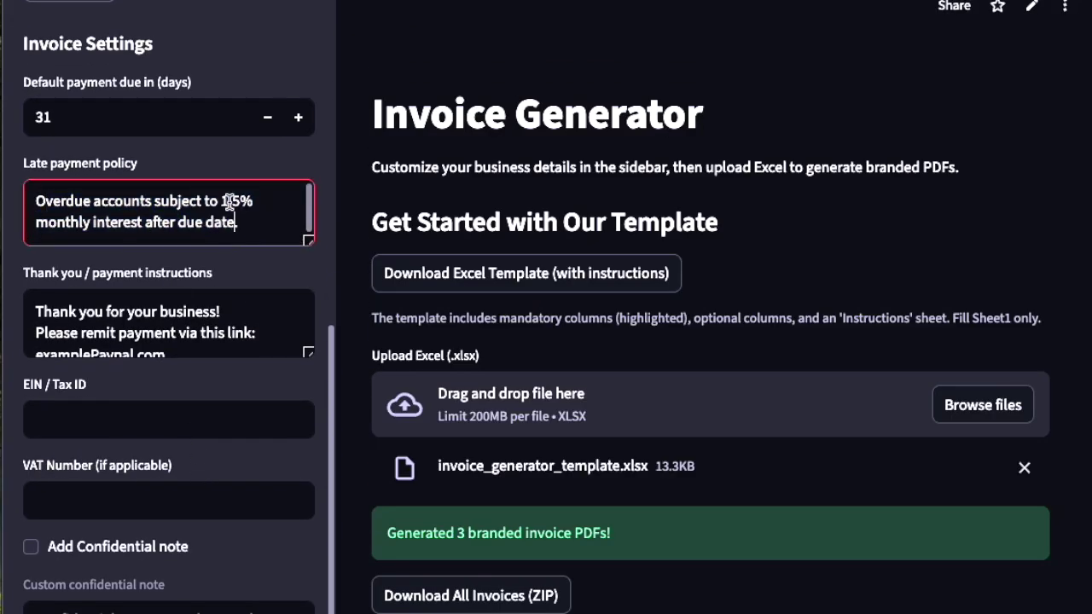
pyautogui.press('BackSpace')
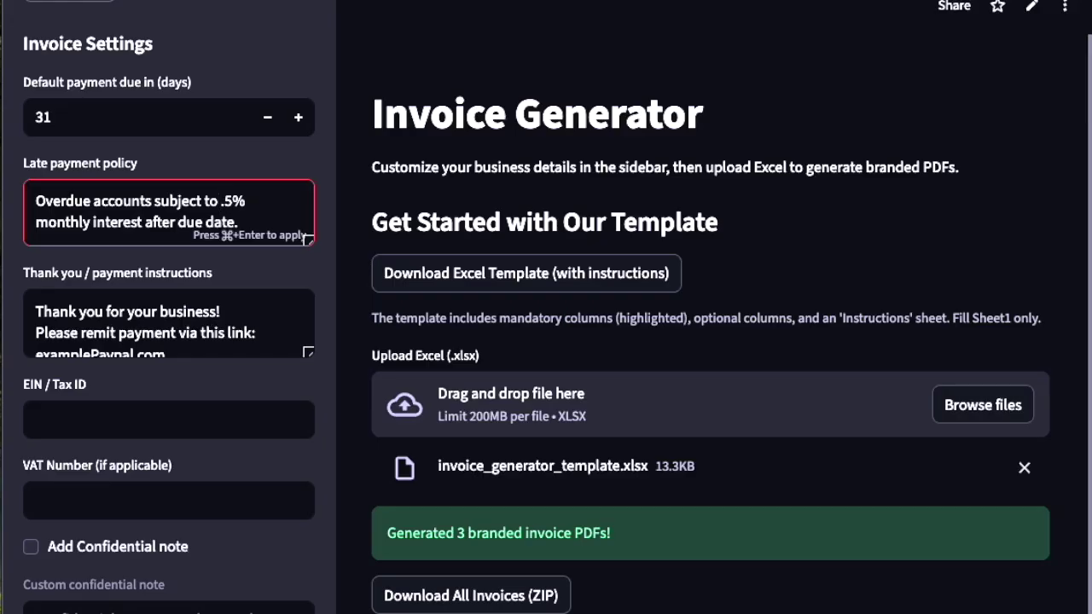
pyautogui.write('2')
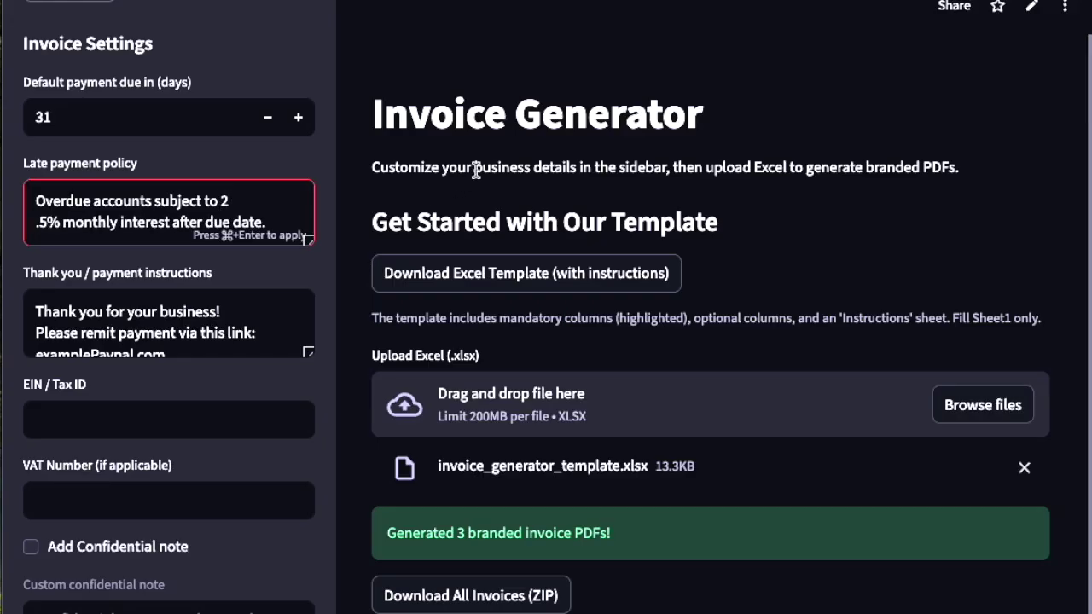
# Step: Change the payment link in the thank-you and payment instructions to examplePaypal2.com
pyautogui.moveTo(42, 311); pyautogui.dragTo(186, 312)
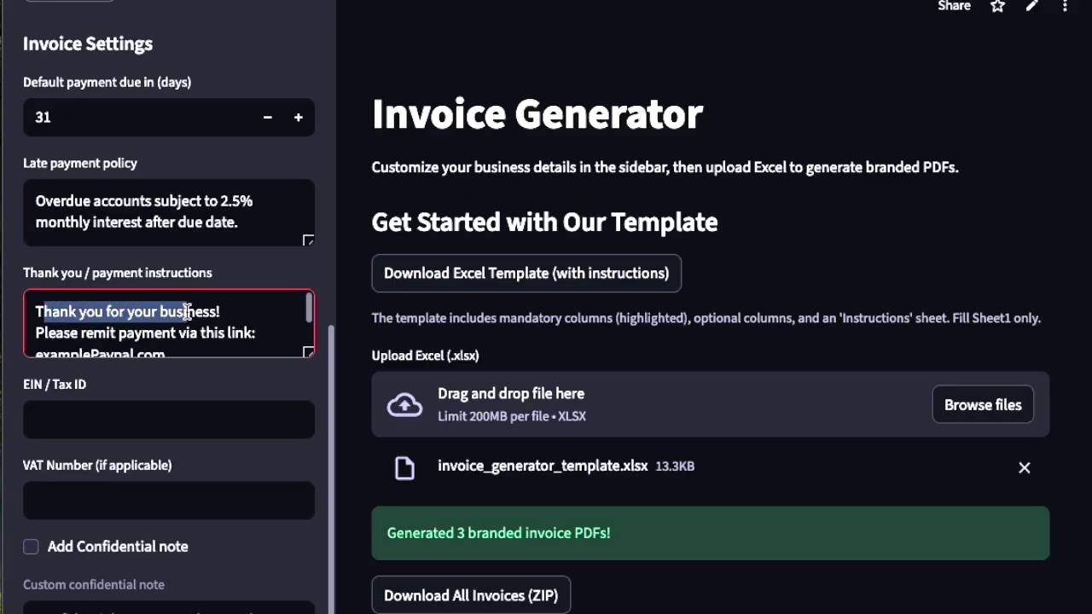
pyautogui.scroll(-2, 280, 307)
pyautogui.click(135, 313)
pyautogui.write('2')
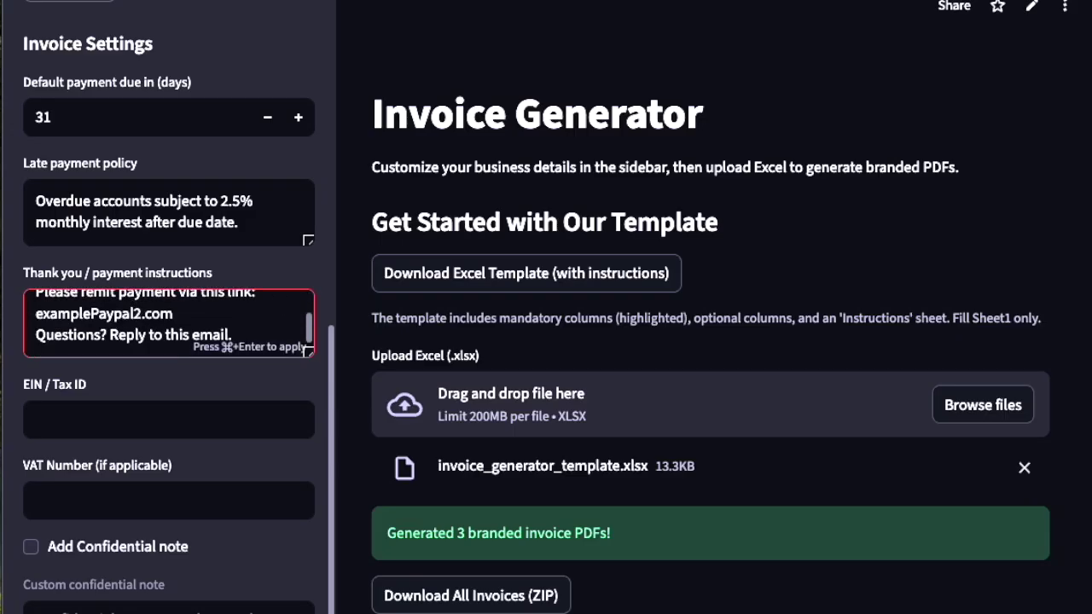
# Step: Fill in the business's EIN / Tax ID and VAT number in the invoice settings
pyautogui.click(134, 406)
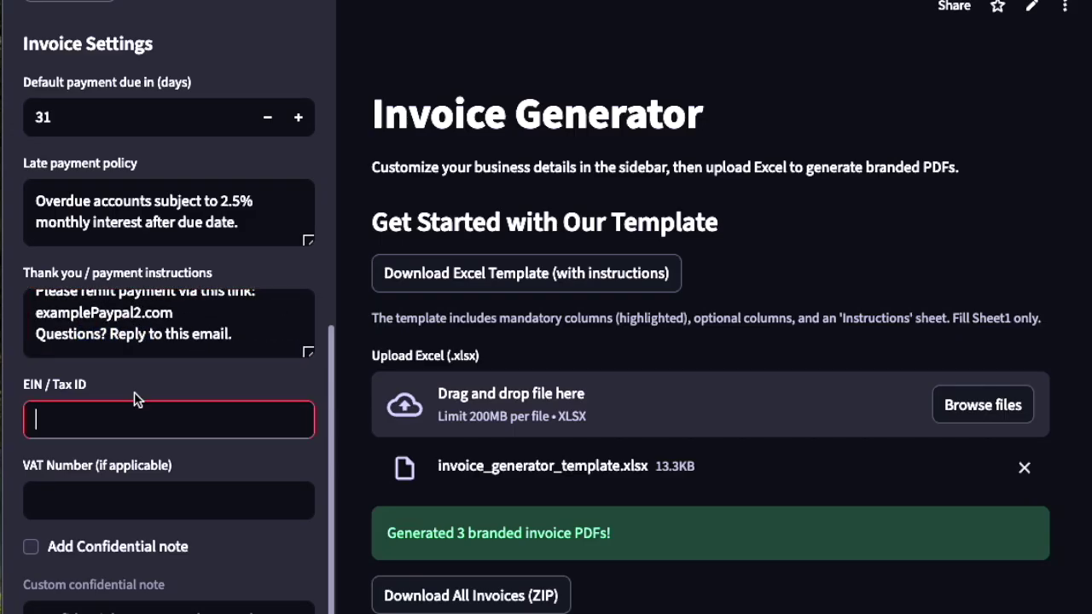
pyautogui.write('11-111')
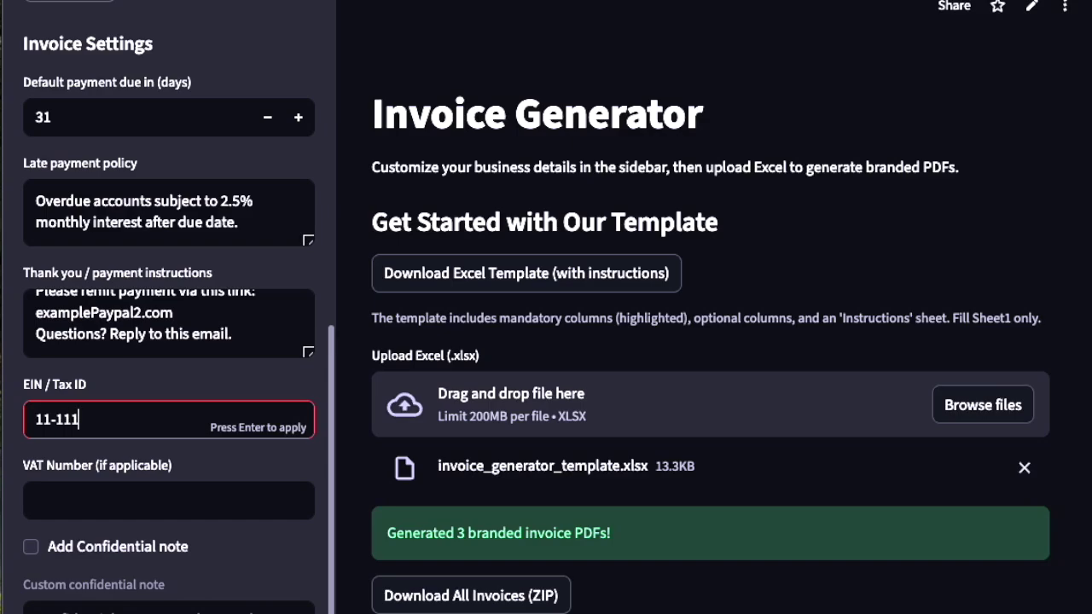
pyautogui.click(169, 500)
pyautogui.write('22-222')
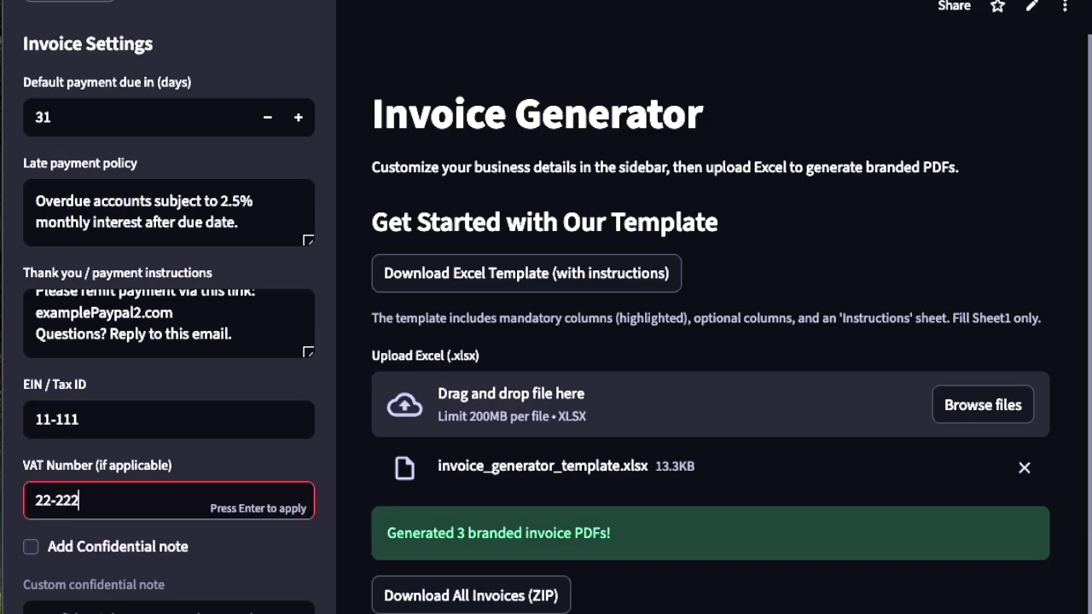
pyautogui.click(162, 429)
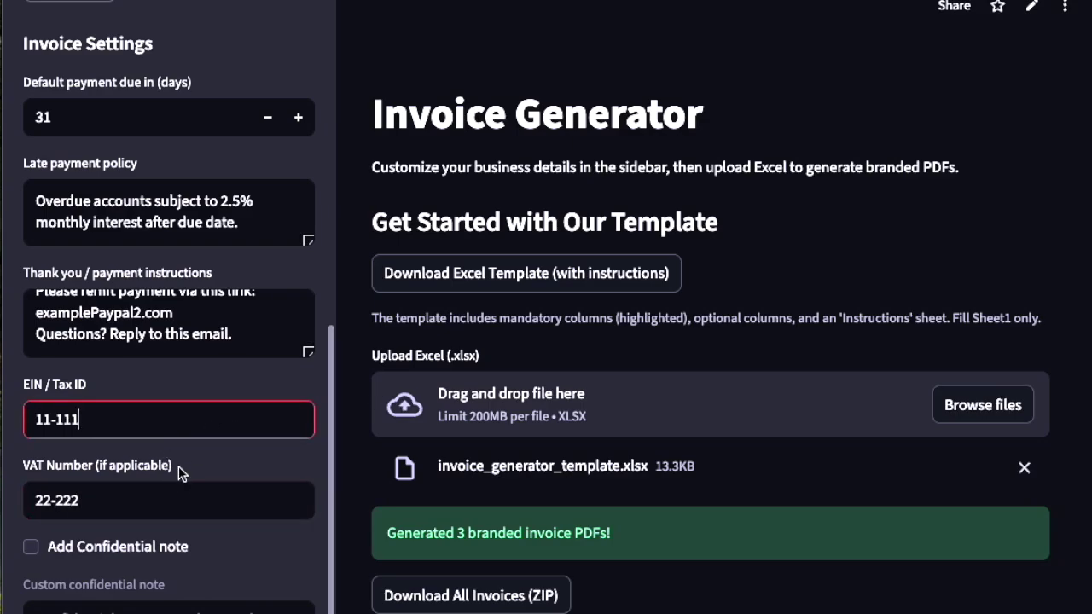
# Step: Enable the confidential note and extend its text to "Confidential - For Internal Use Only Please"
pyautogui.scroll(-2, 183, 474)
pyautogui.click(124, 395)
pyautogui.click(246, 468)
pyautogui.write('Please')
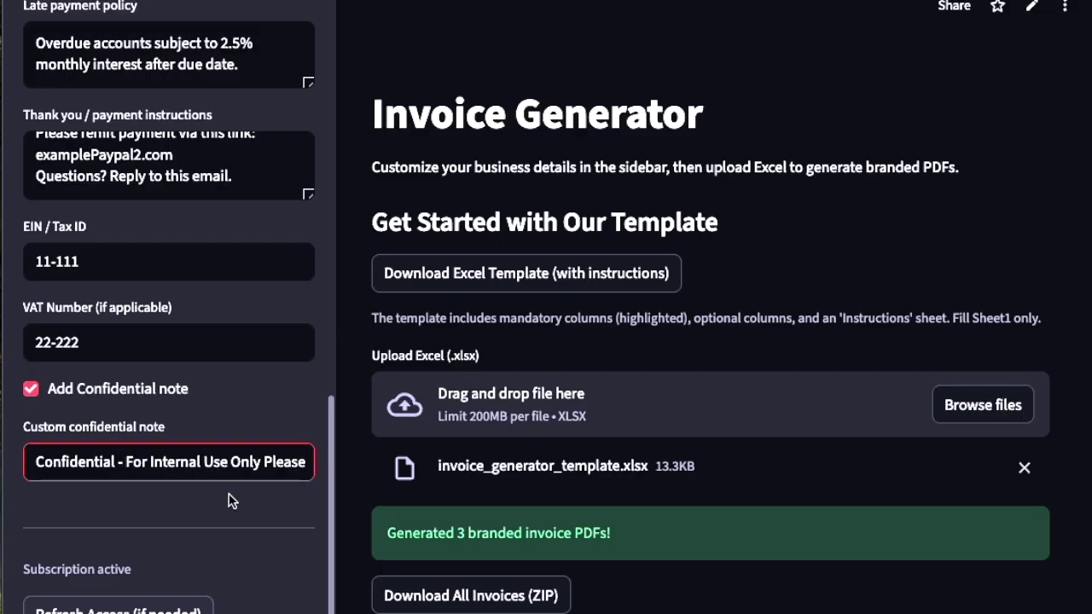
# Step: Apply the confidential note, download all generated invoices as a ZIP and open the downloaded archive
pyautogui.click(235, 505)
pyautogui.scroll(15, 236, 424)
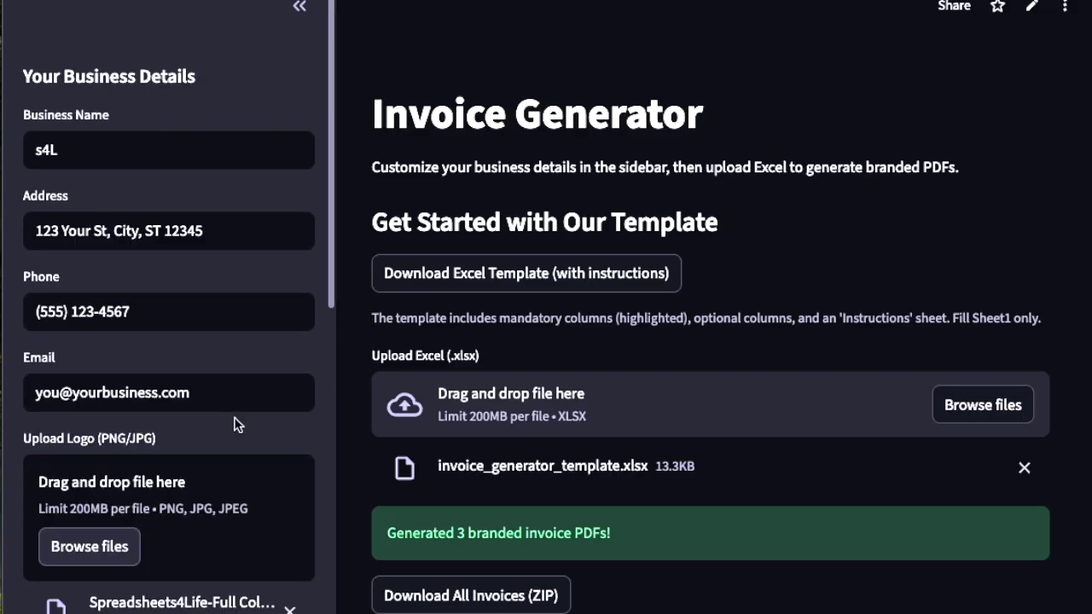
pyautogui.click(451, 595)
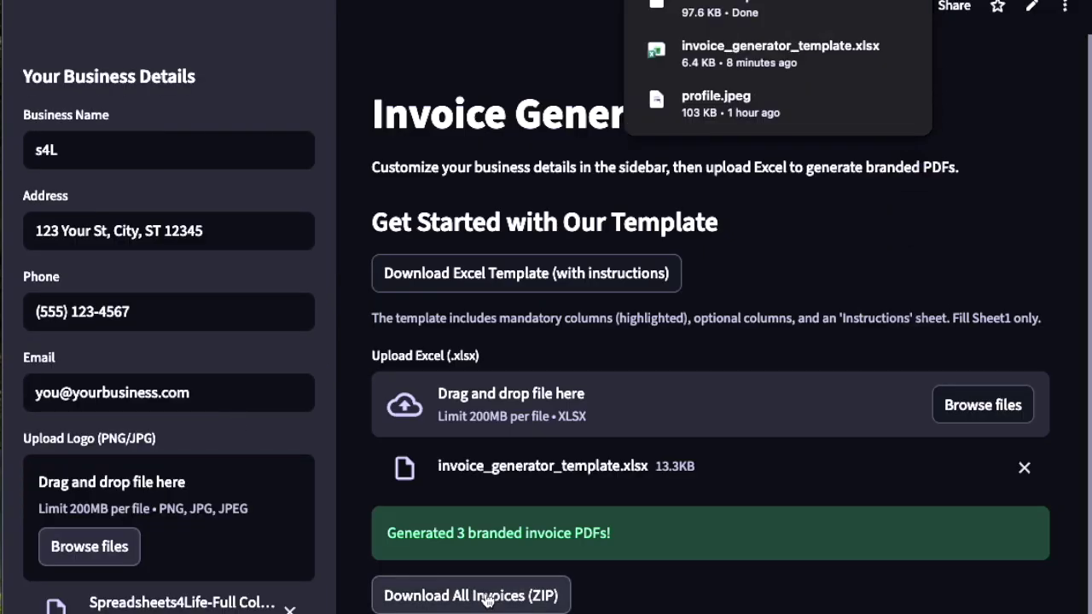
pyautogui.click(722, 8)
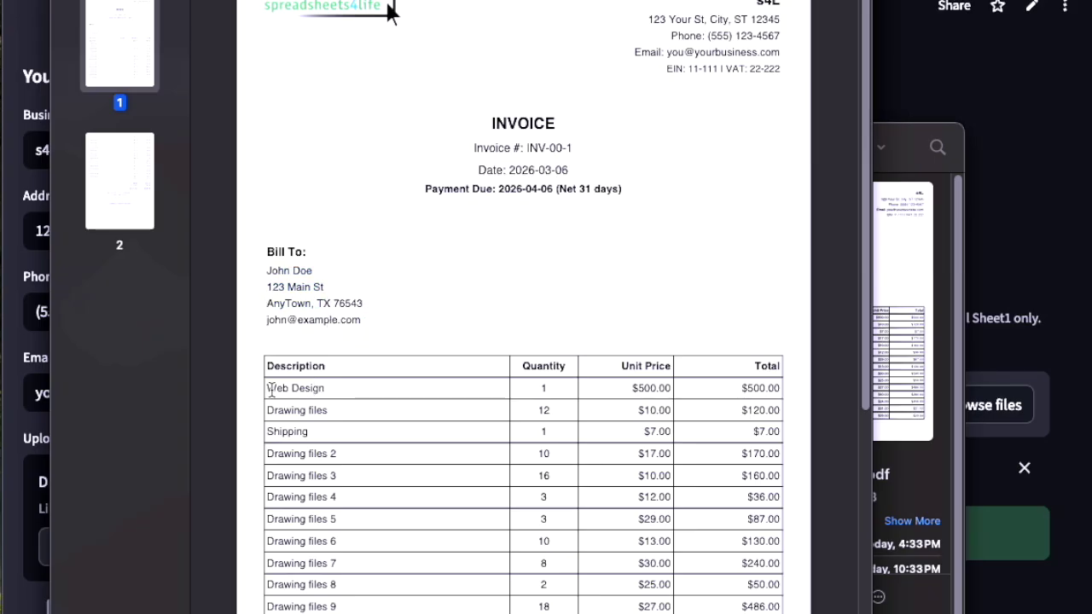
# Step: Review the first invoice's line items, payment due date and net terms, invoice date, tax IDs and business contact details
pyautogui.moveTo(269, 389); pyautogui.dragTo(318, 388)
pyautogui.moveTo(632, 389)
pyautogui.mouseDown()
pyautogui.moveTo(793, 398)
pyautogui.moveTo(628, 414)
pyautogui.moveTo(273, 406)
pyautogui.moveTo(419, 409)
pyautogui.moveTo(311, 439)
pyautogui.moveTo(316, 431)
pyautogui.moveTo(350, 450)
pyautogui.mouseUp()
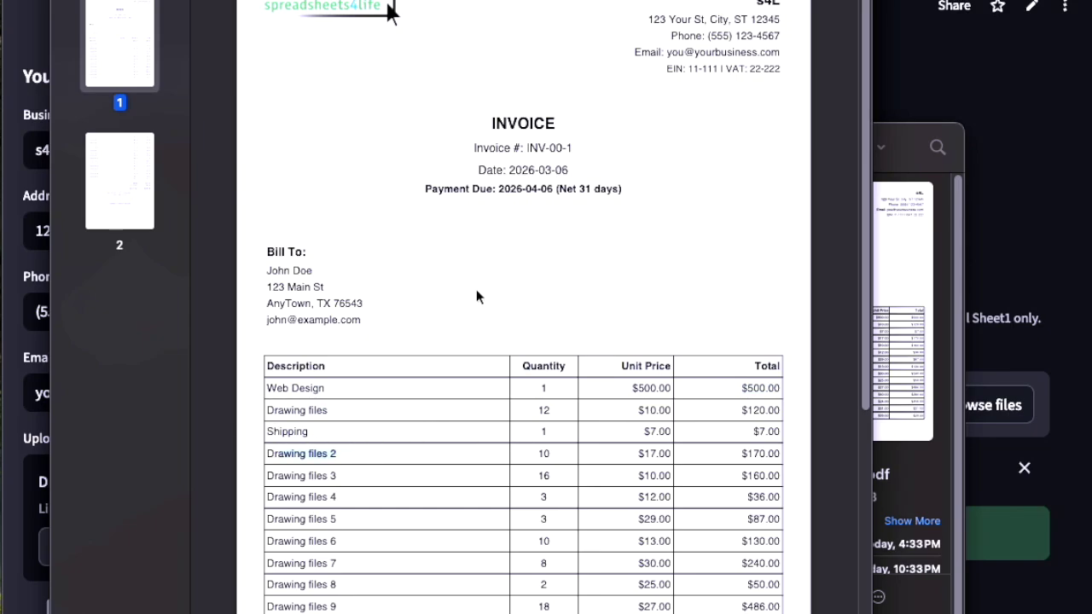
pyautogui.moveTo(424, 191); pyautogui.dragTo(574, 192)
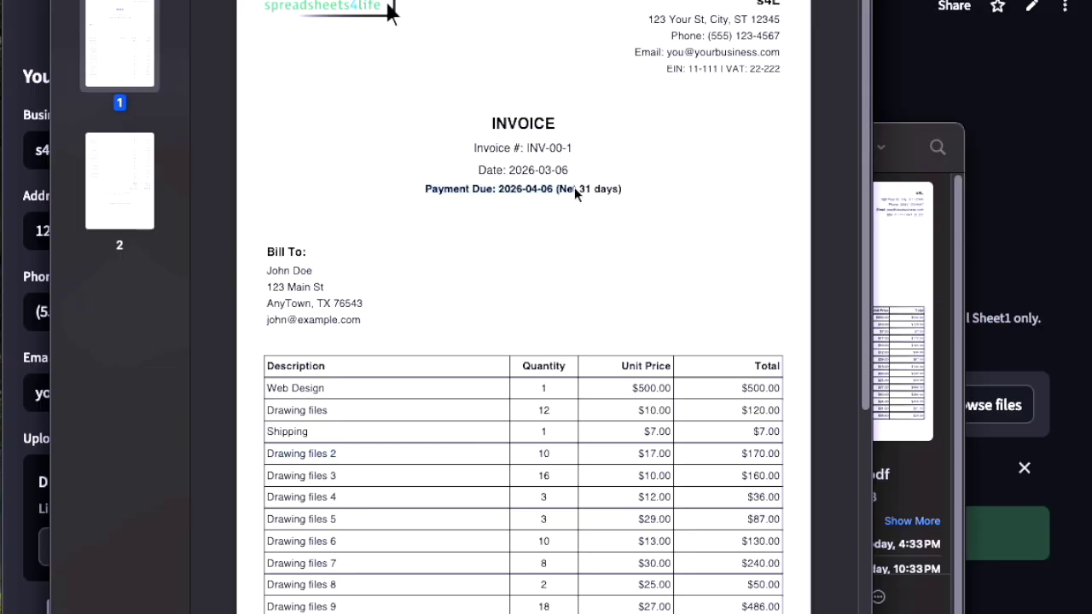
pyautogui.click(628, 198)
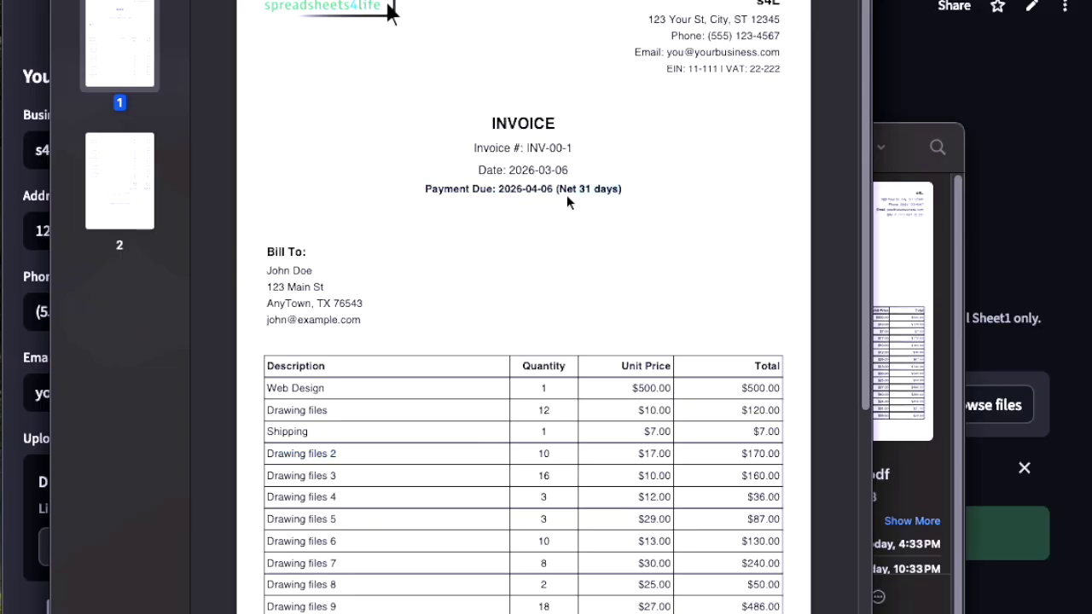
pyautogui.moveTo(515, 170); pyautogui.dragTo(582, 171)
pyautogui.moveTo(667, 69); pyautogui.dragTo(791, 74)
pyautogui.moveTo(650, 21); pyautogui.dragTo(777, 47)
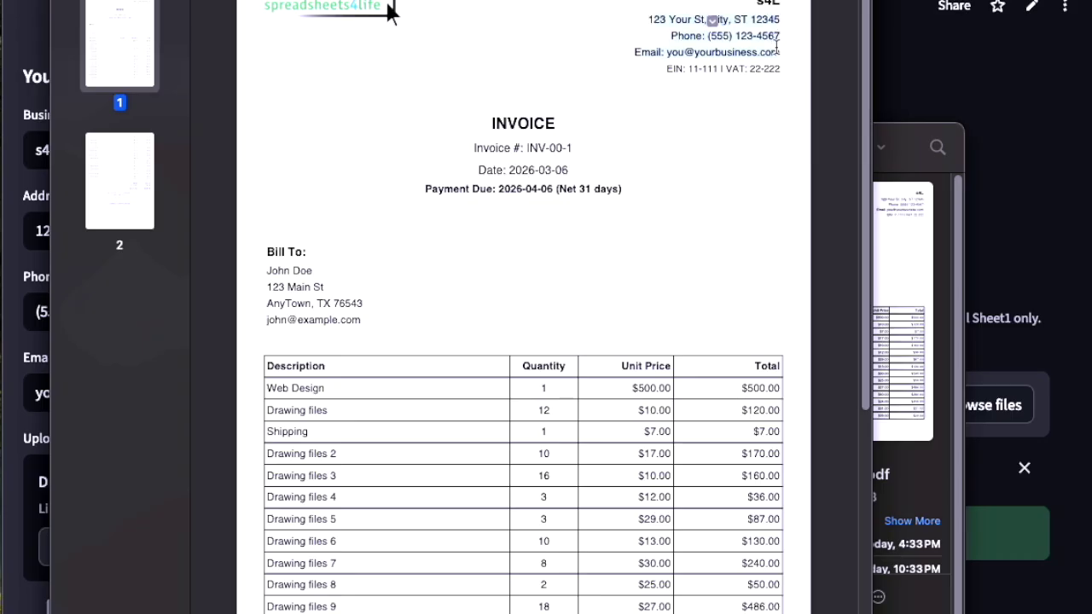
# Step: Check the subtotal, tax and grand total below the line items on the first invoice's second page
pyautogui.scroll(-8, 516, 419)
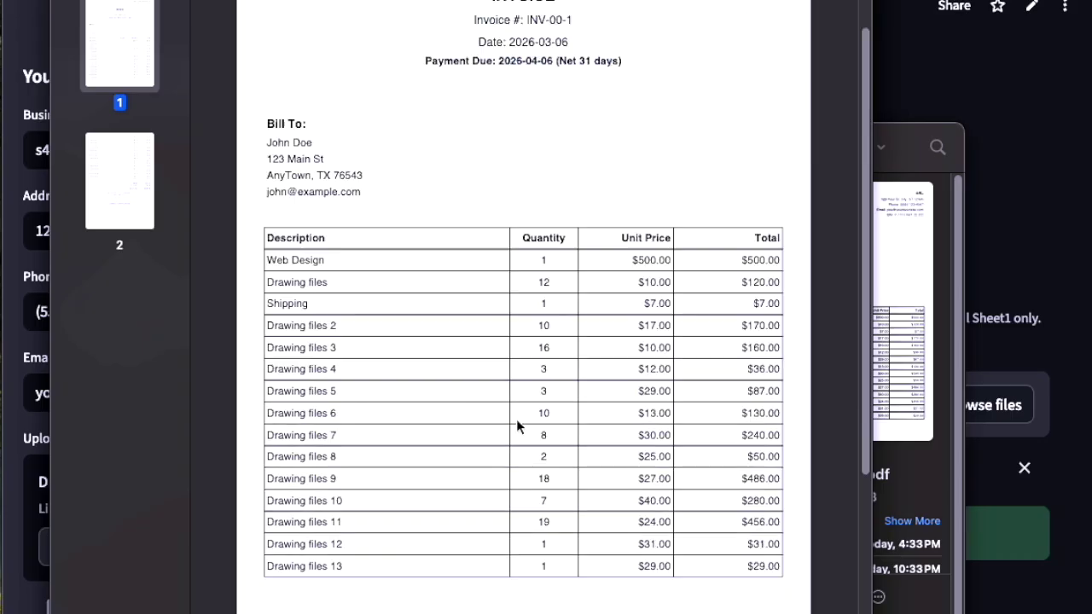
pyautogui.scroll(-1, 508, 433)
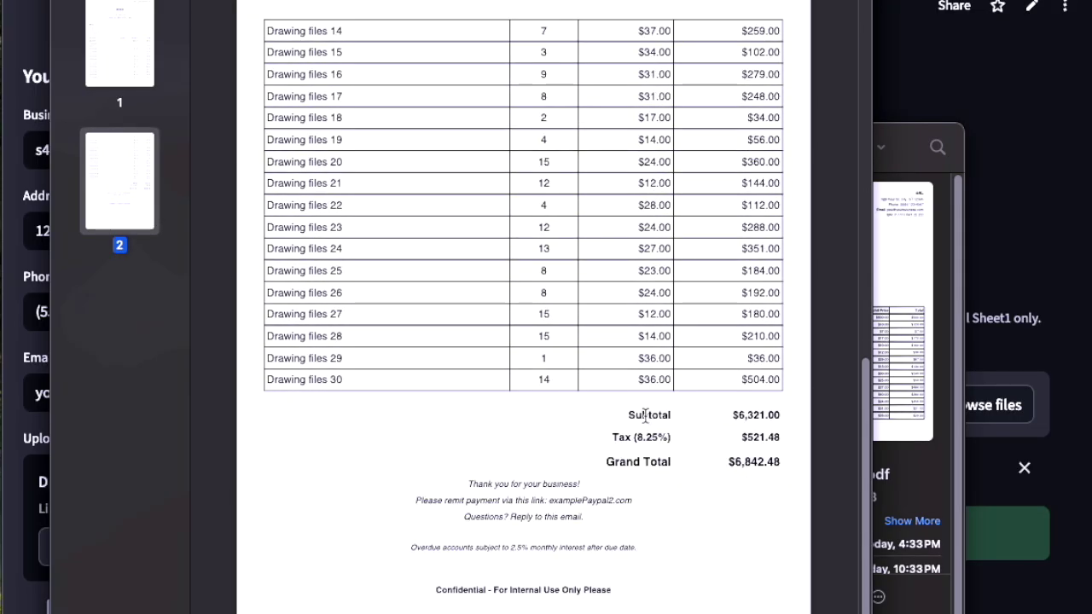
pyautogui.moveTo(672, 414); pyautogui.dragTo(788, 407)
pyautogui.moveTo(618, 431); pyautogui.dragTo(786, 435)
pyautogui.moveTo(627, 459); pyautogui.dragTo(781, 461)
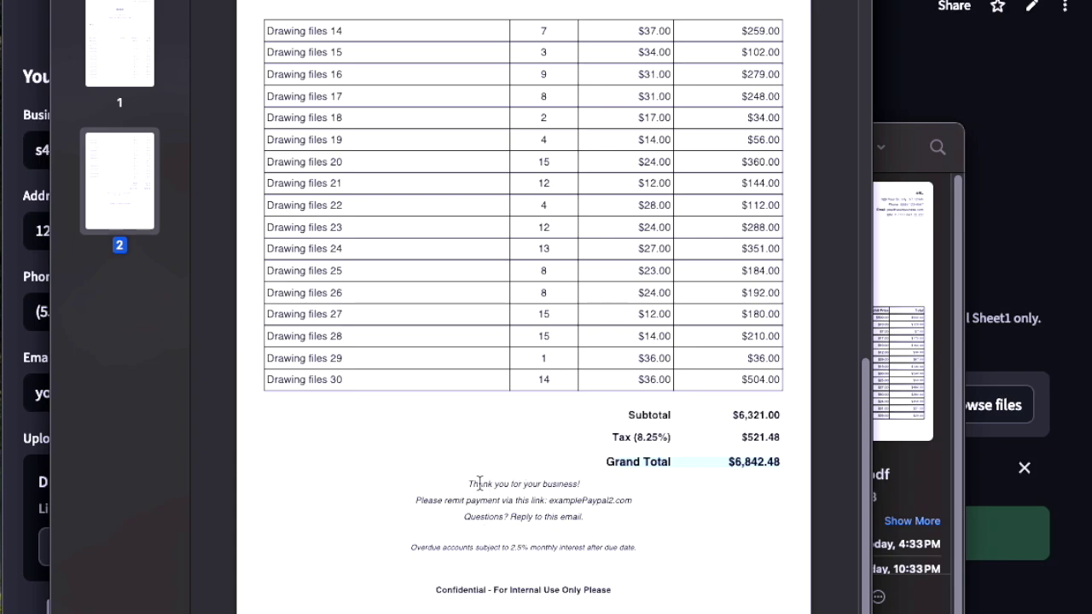
# Step: Review the first invoice's thank-you message, payment link, contact line, late payment policy and confidential note
pyautogui.moveTo(471, 484); pyautogui.dragTo(583, 485)
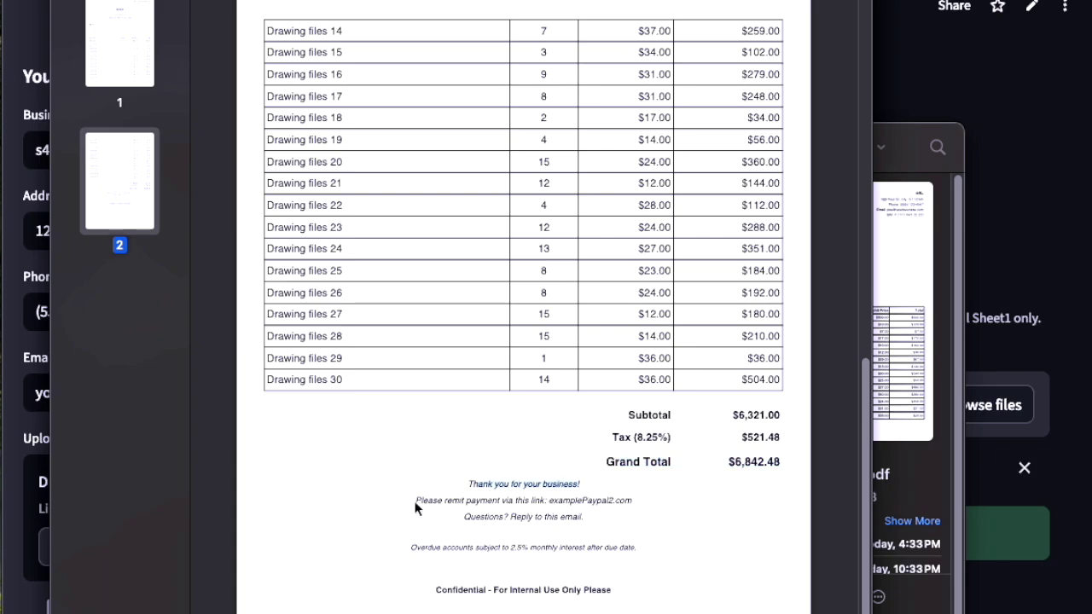
pyautogui.moveTo(417, 501); pyautogui.dragTo(638, 501)
pyautogui.click(677, 514)
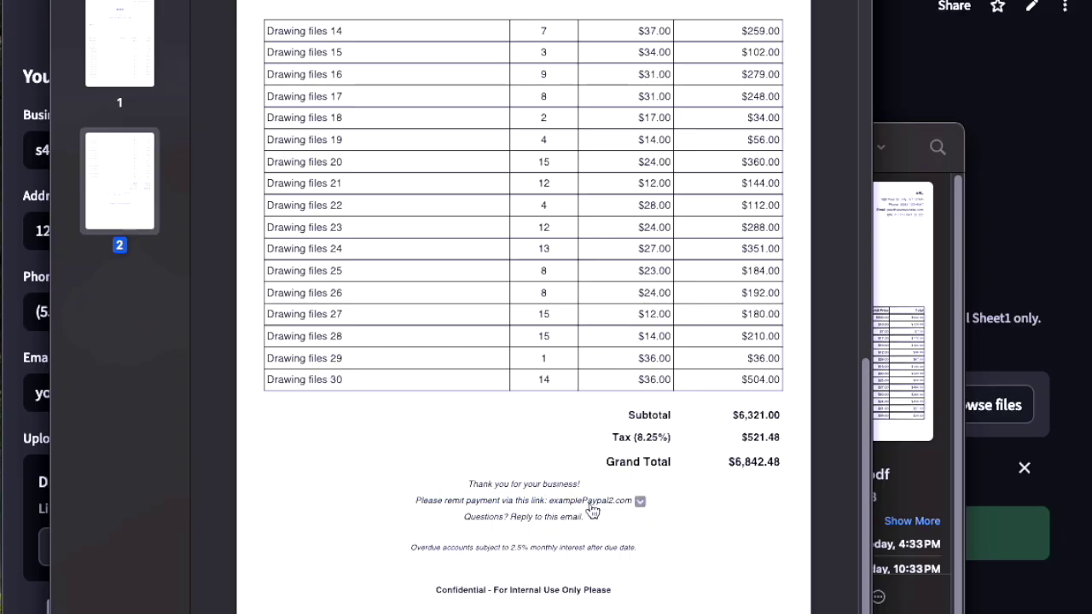
pyautogui.moveTo(465, 517); pyautogui.dragTo(578, 521)
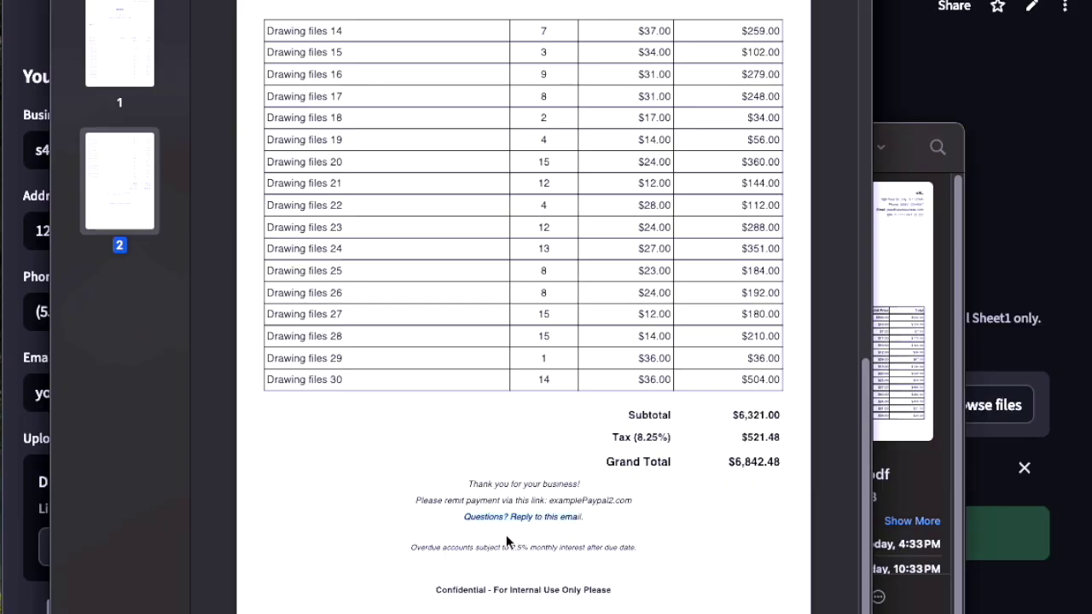
pyautogui.moveTo(415, 549); pyautogui.dragTo(556, 552)
pyautogui.click(517, 560)
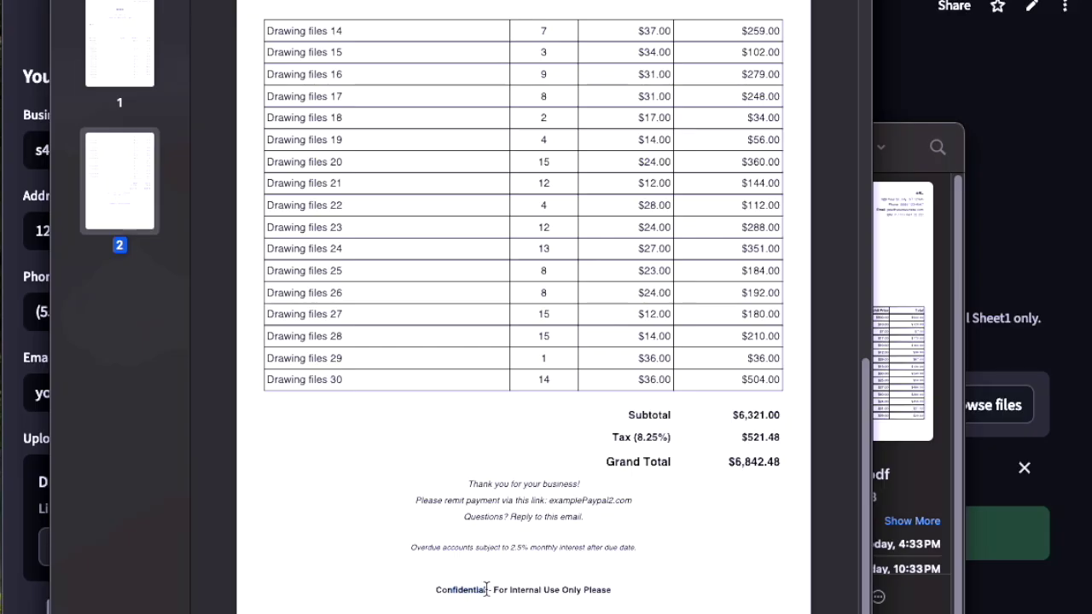
pyautogui.doubleClick(596, 590)
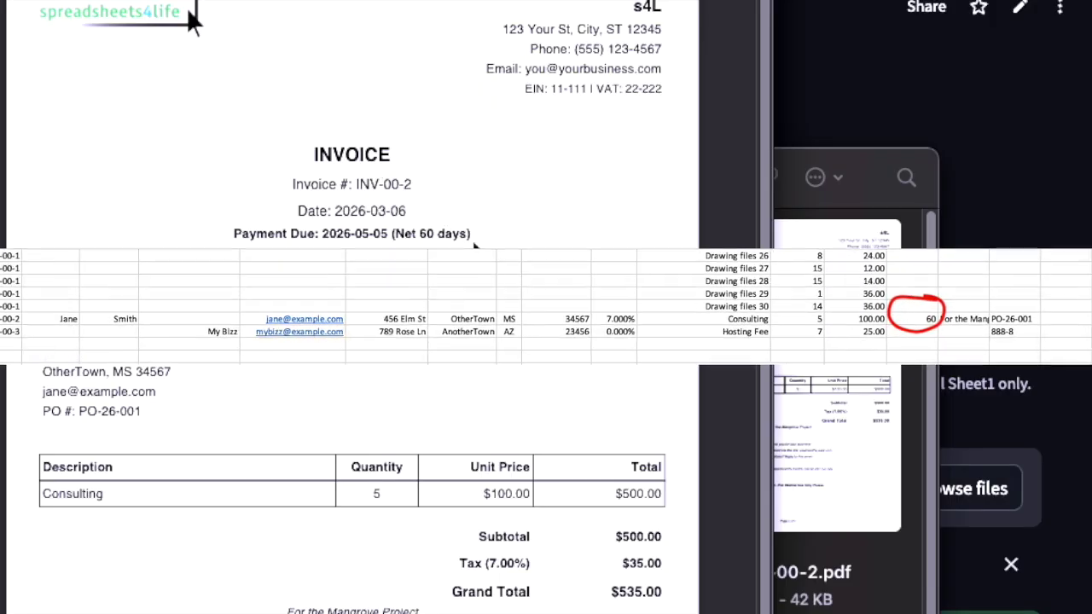
# Step: Compare the payment terms on the second and third invoices, and check the third invoice's Bill To name and PO number
pyautogui.moveTo(461, 239); pyautogui.dragTo(248, 241)
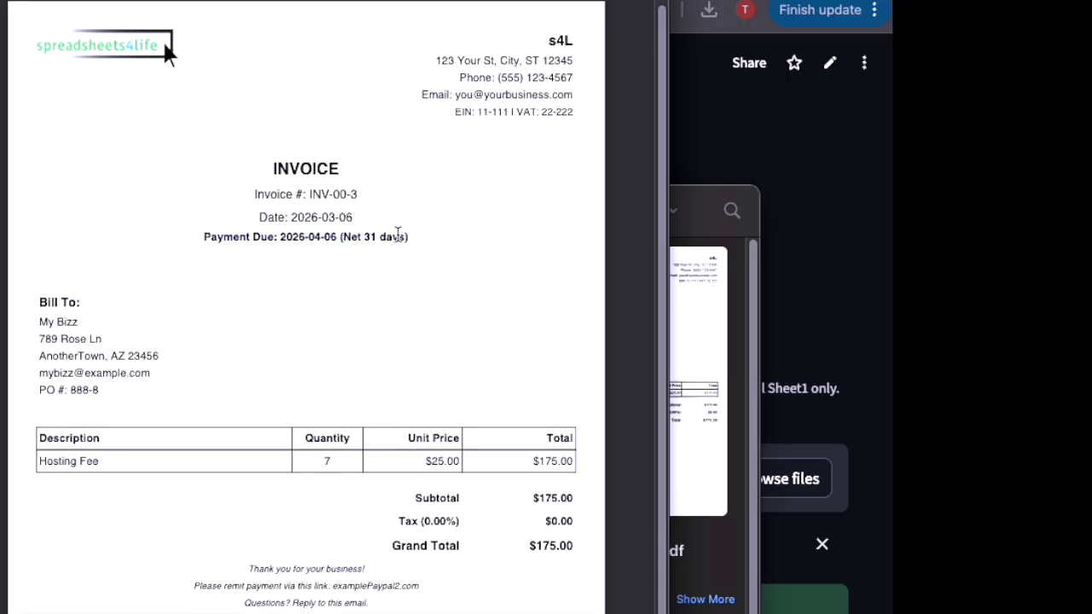
pyautogui.moveTo(341, 237); pyautogui.dragTo(407, 237)
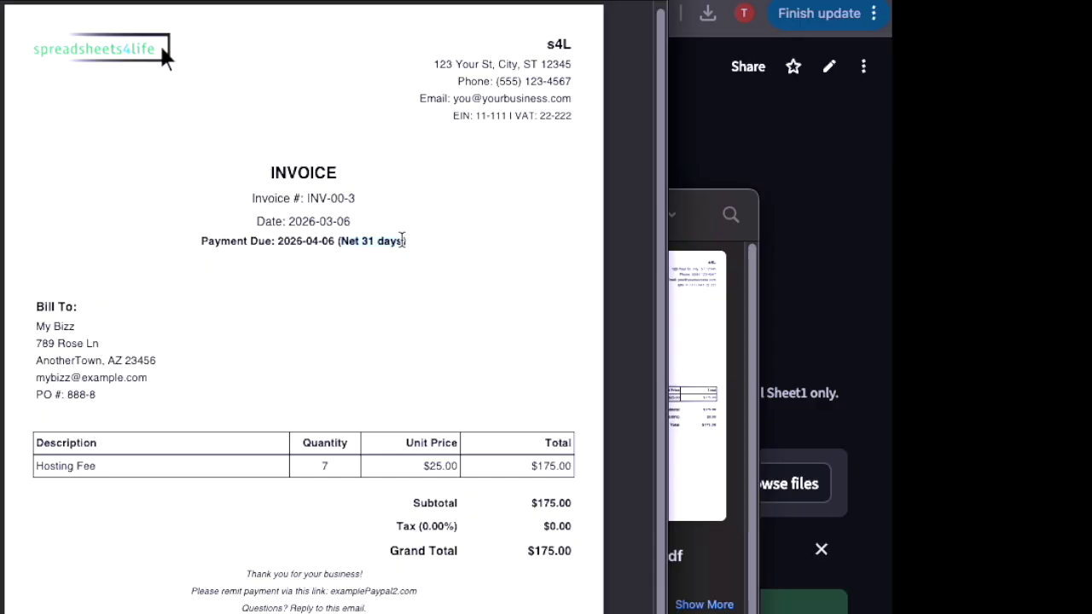
pyautogui.moveTo(36, 325); pyautogui.dragTo(75, 326)
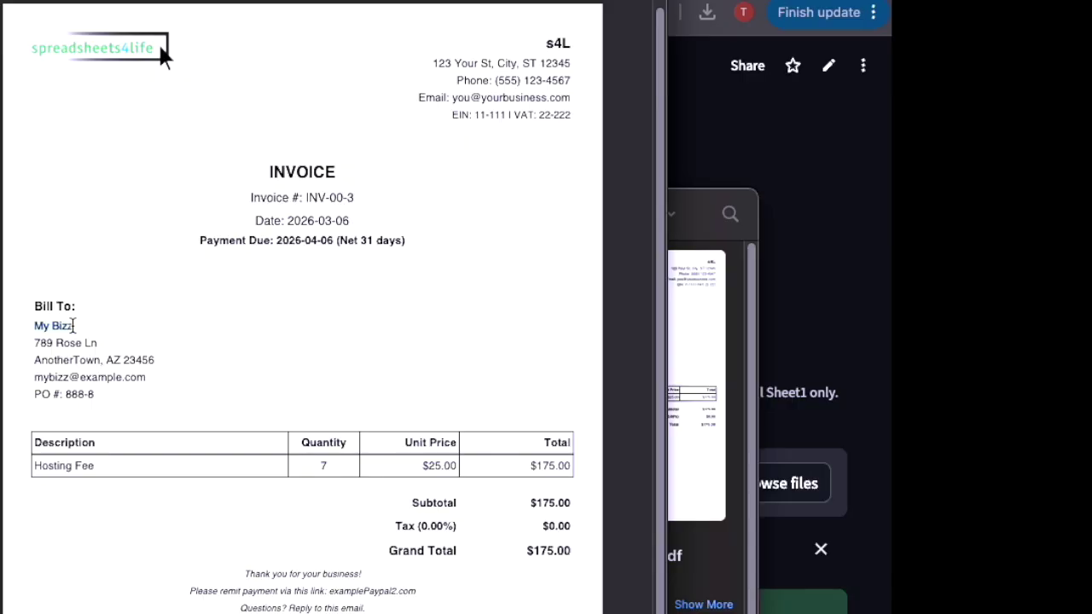
pyautogui.moveTo(65, 394); pyautogui.dragTo(102, 394)
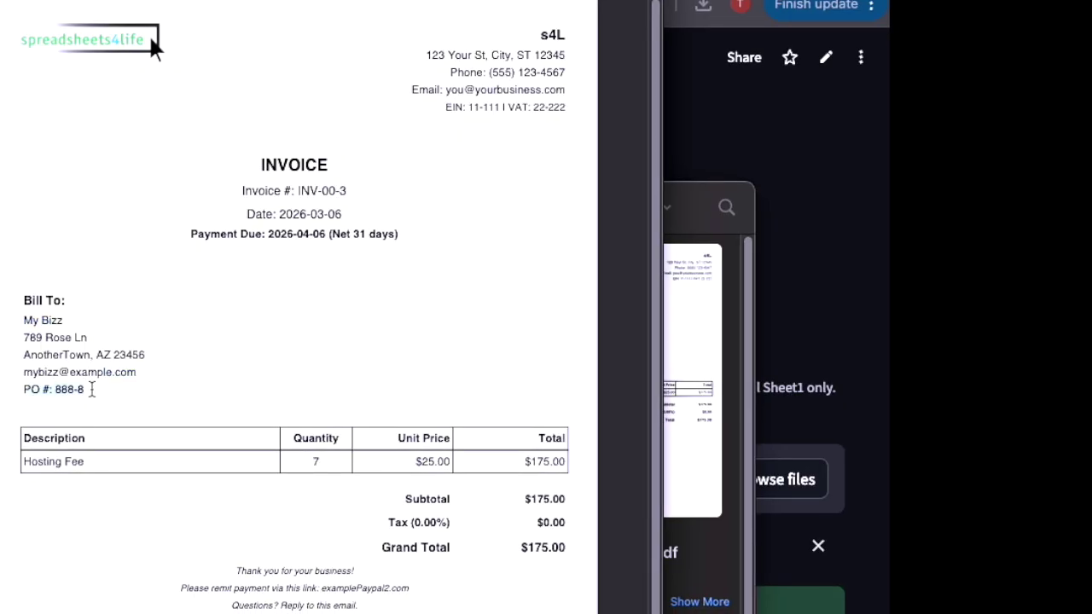